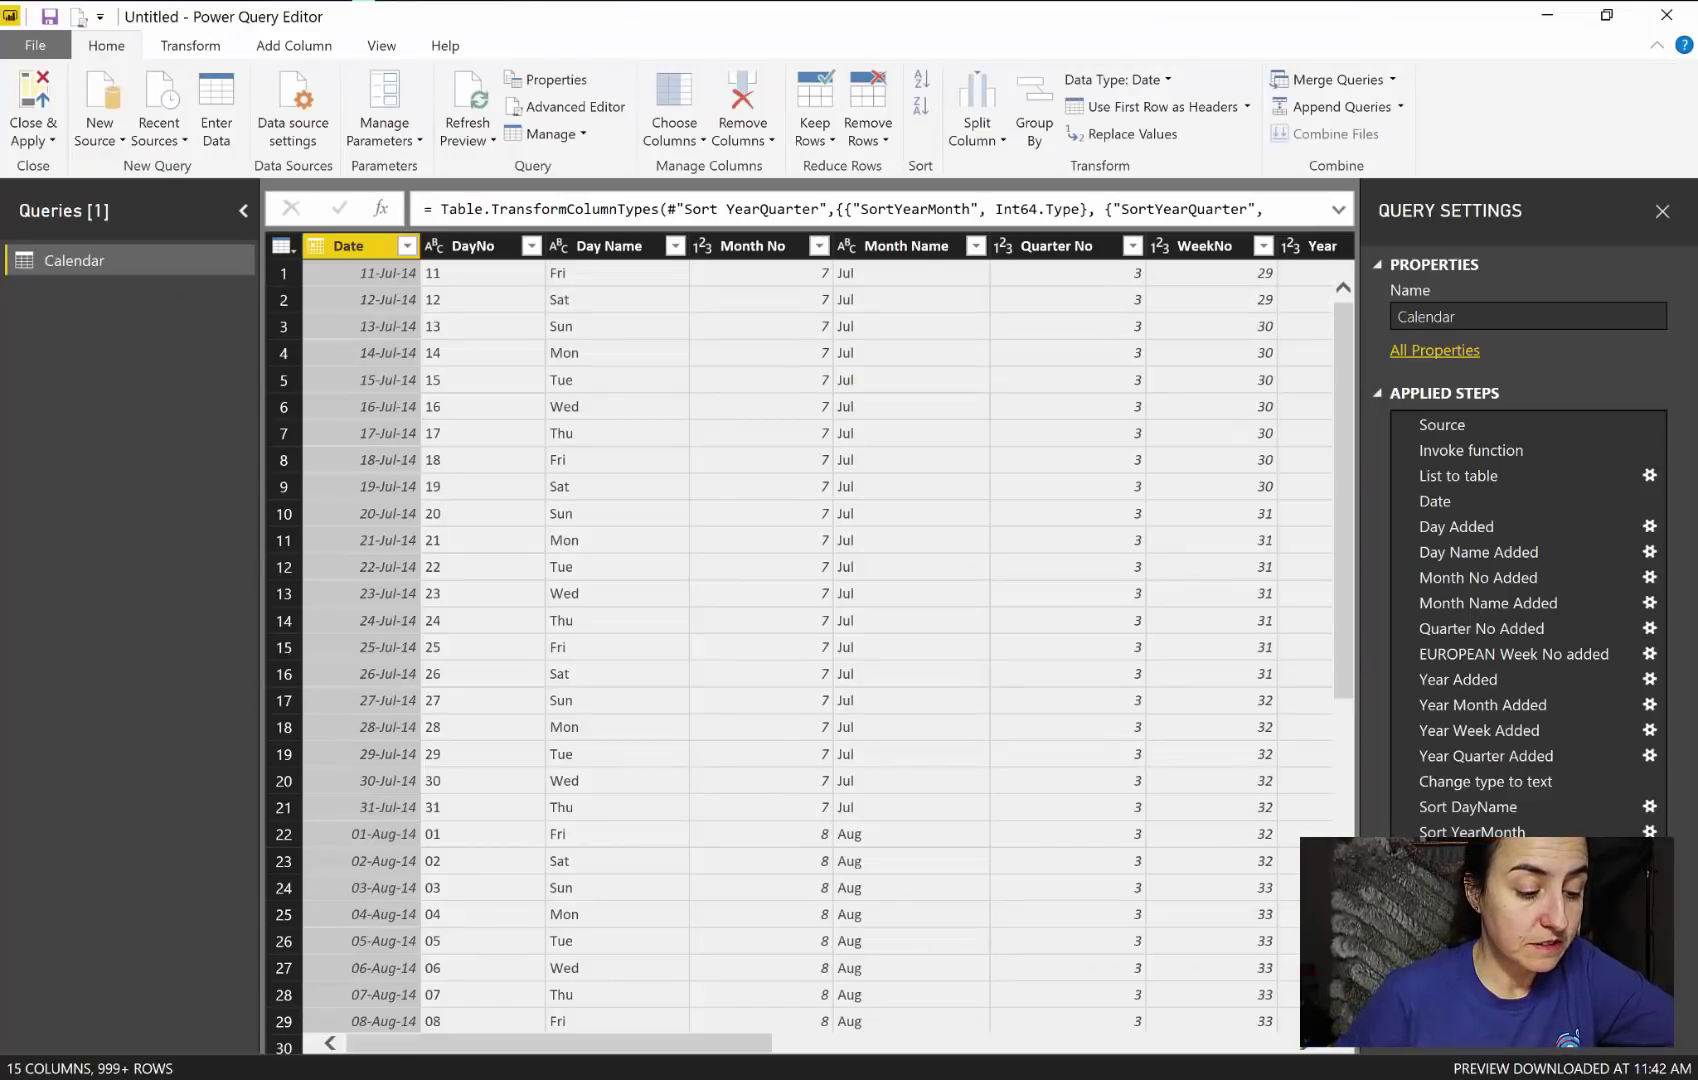
Step: Switch to File Explorer and select Calender_PowerBI.txt in the Community Downloads folder
key(alt+Tab)
click(578, 268)
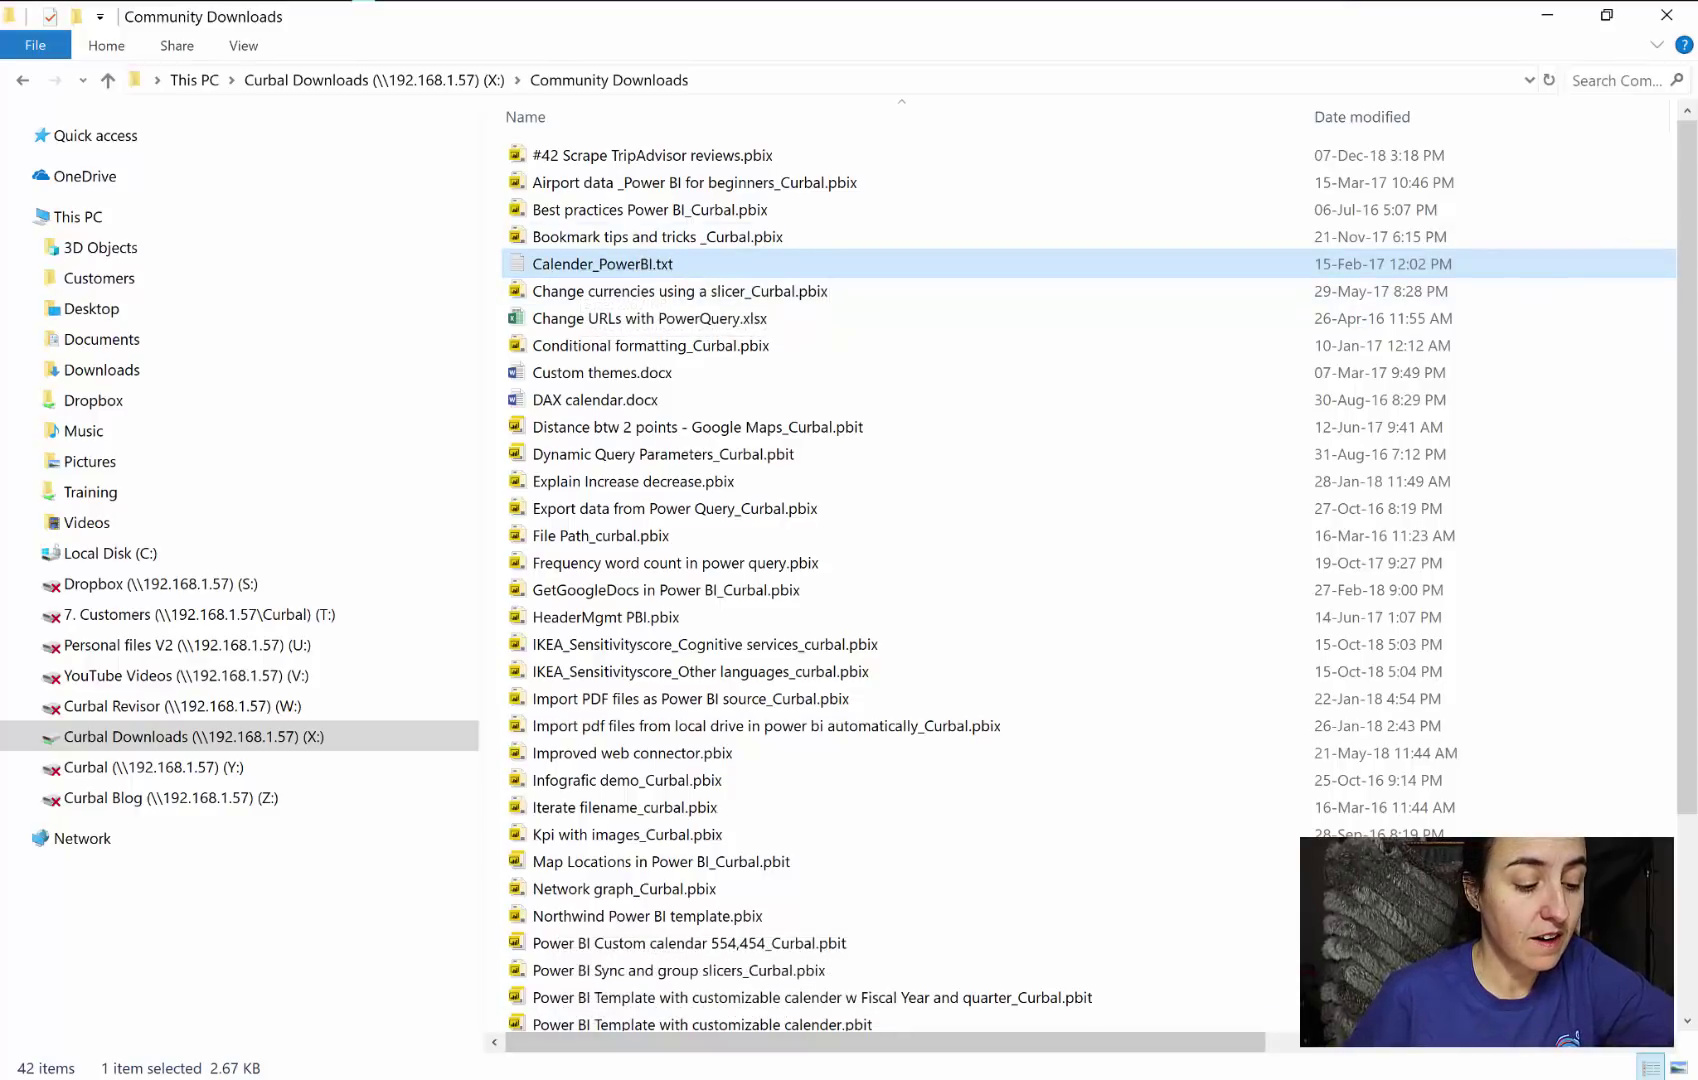
Step: Go back to the Power Query Editor showing the Calendar query's 15 columns
click(685, 1015)
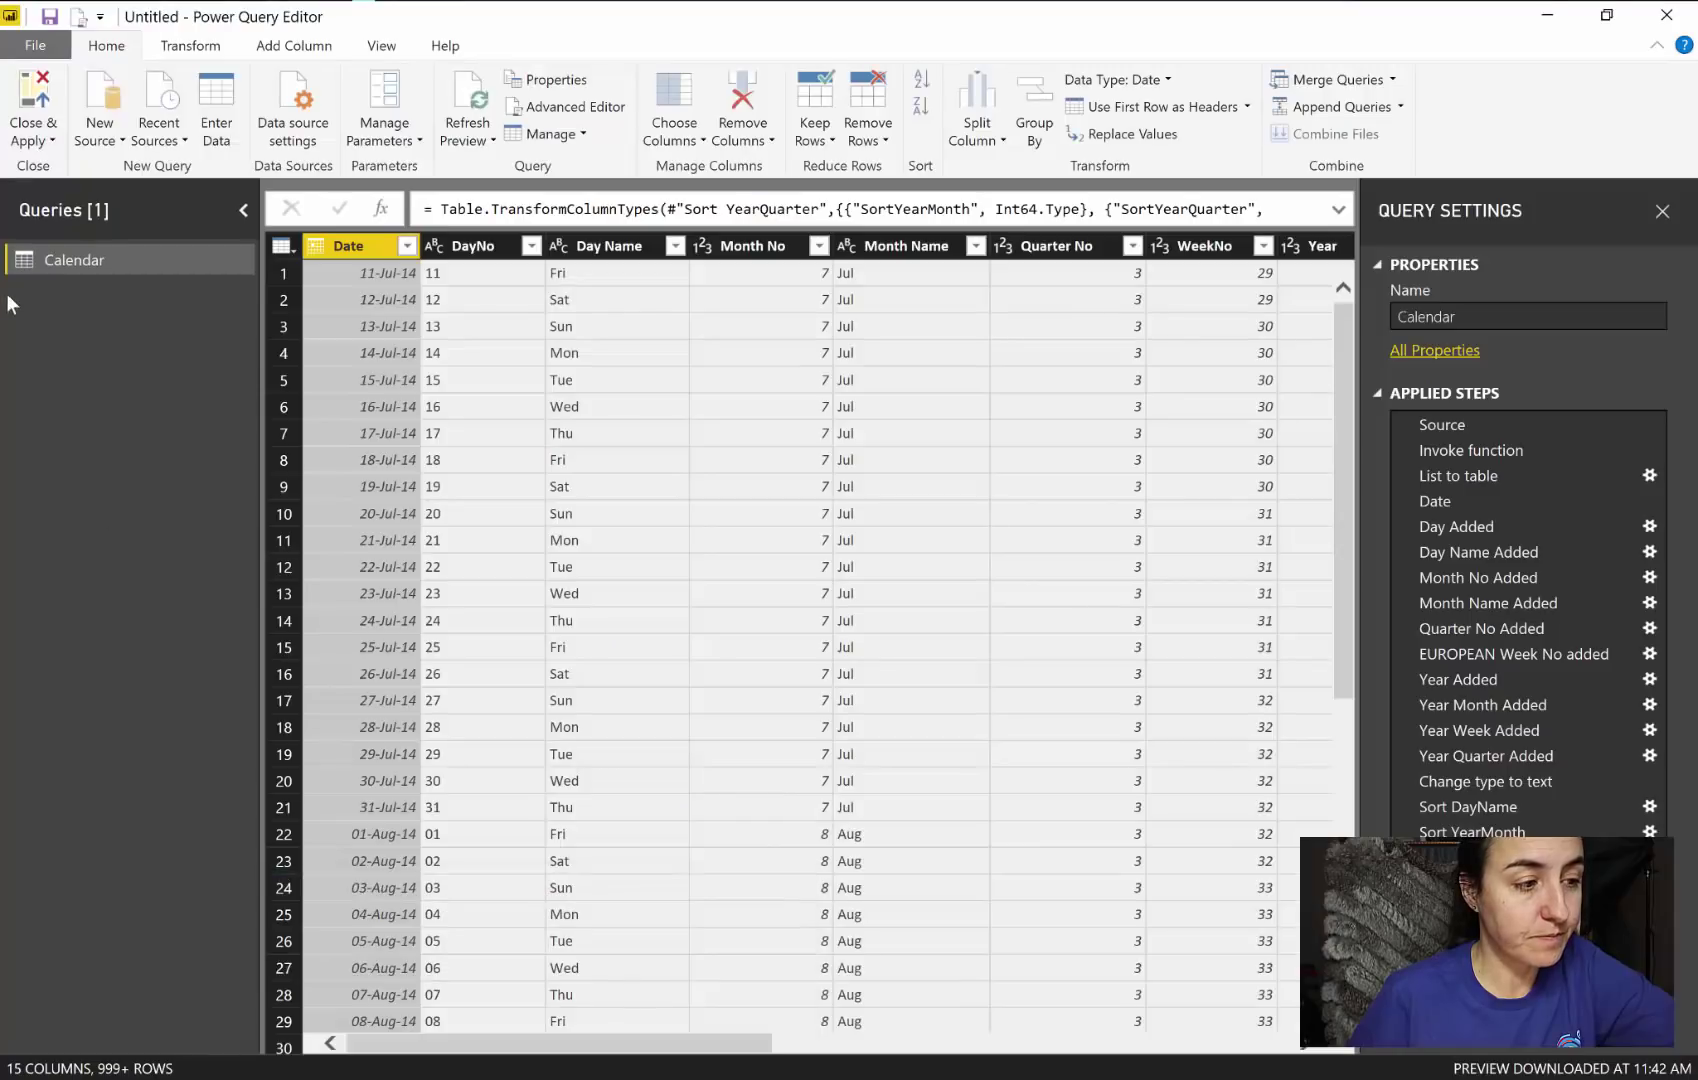
click(100, 132)
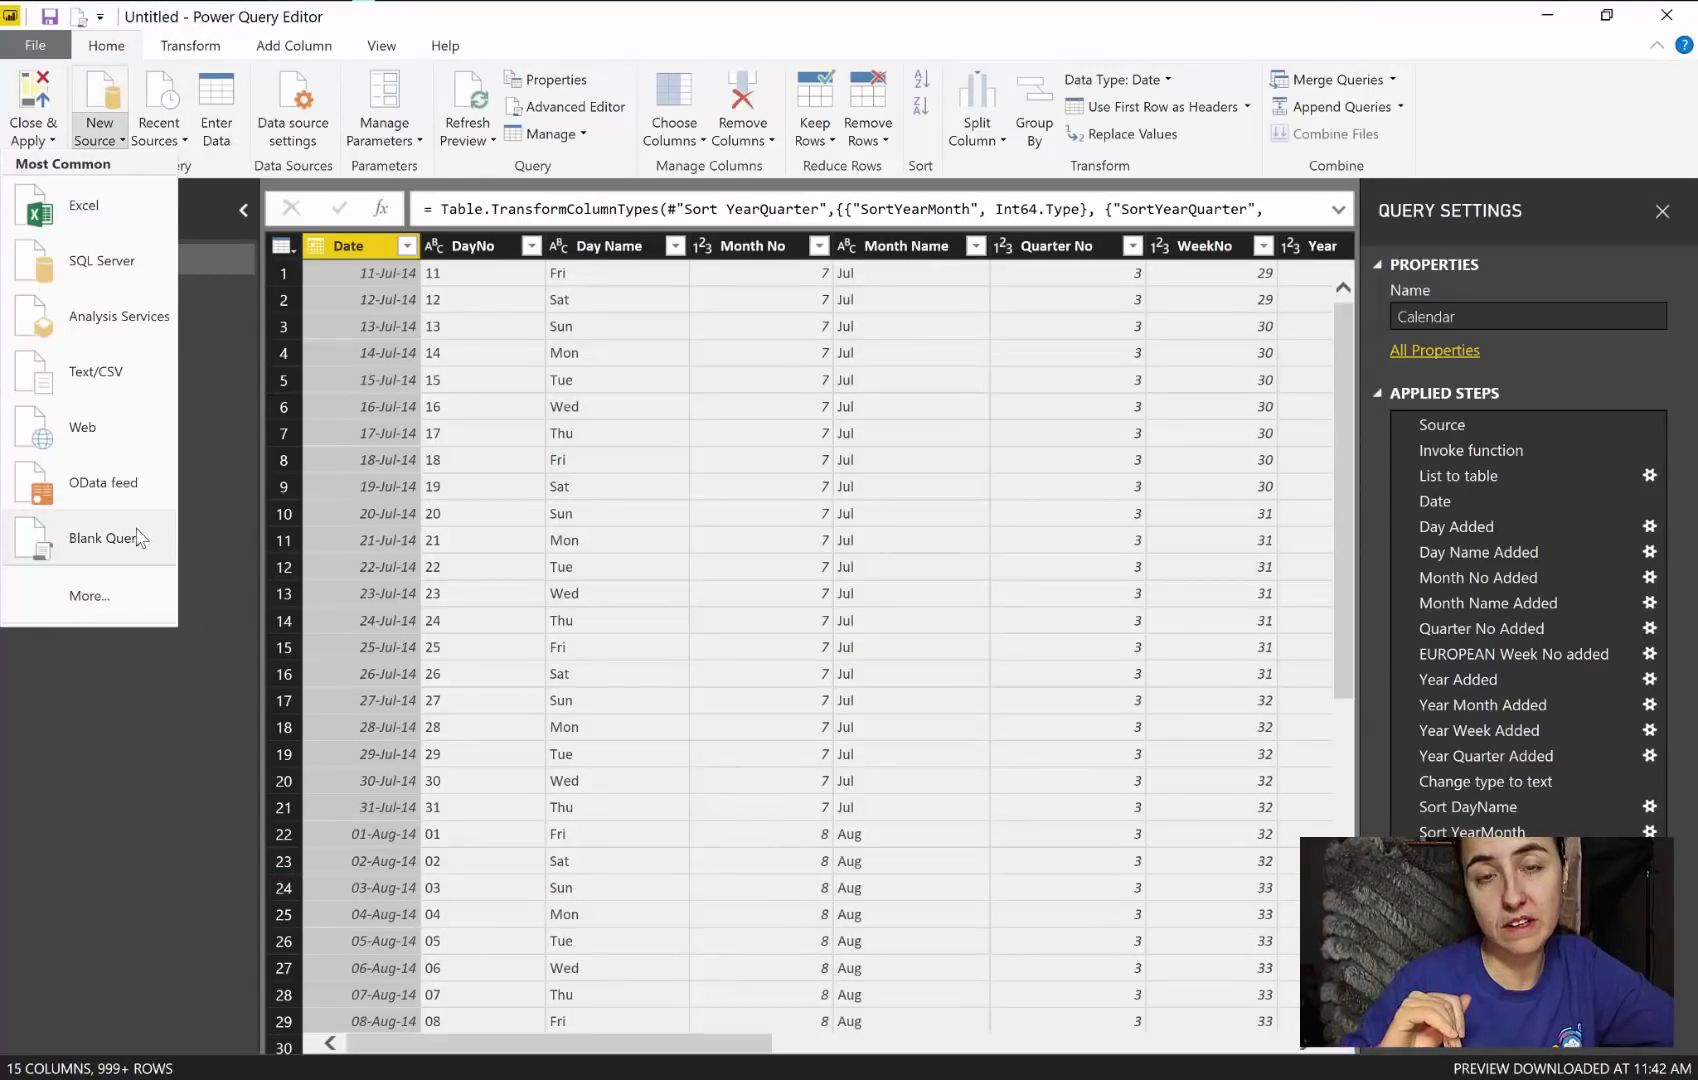
click(123, 821)
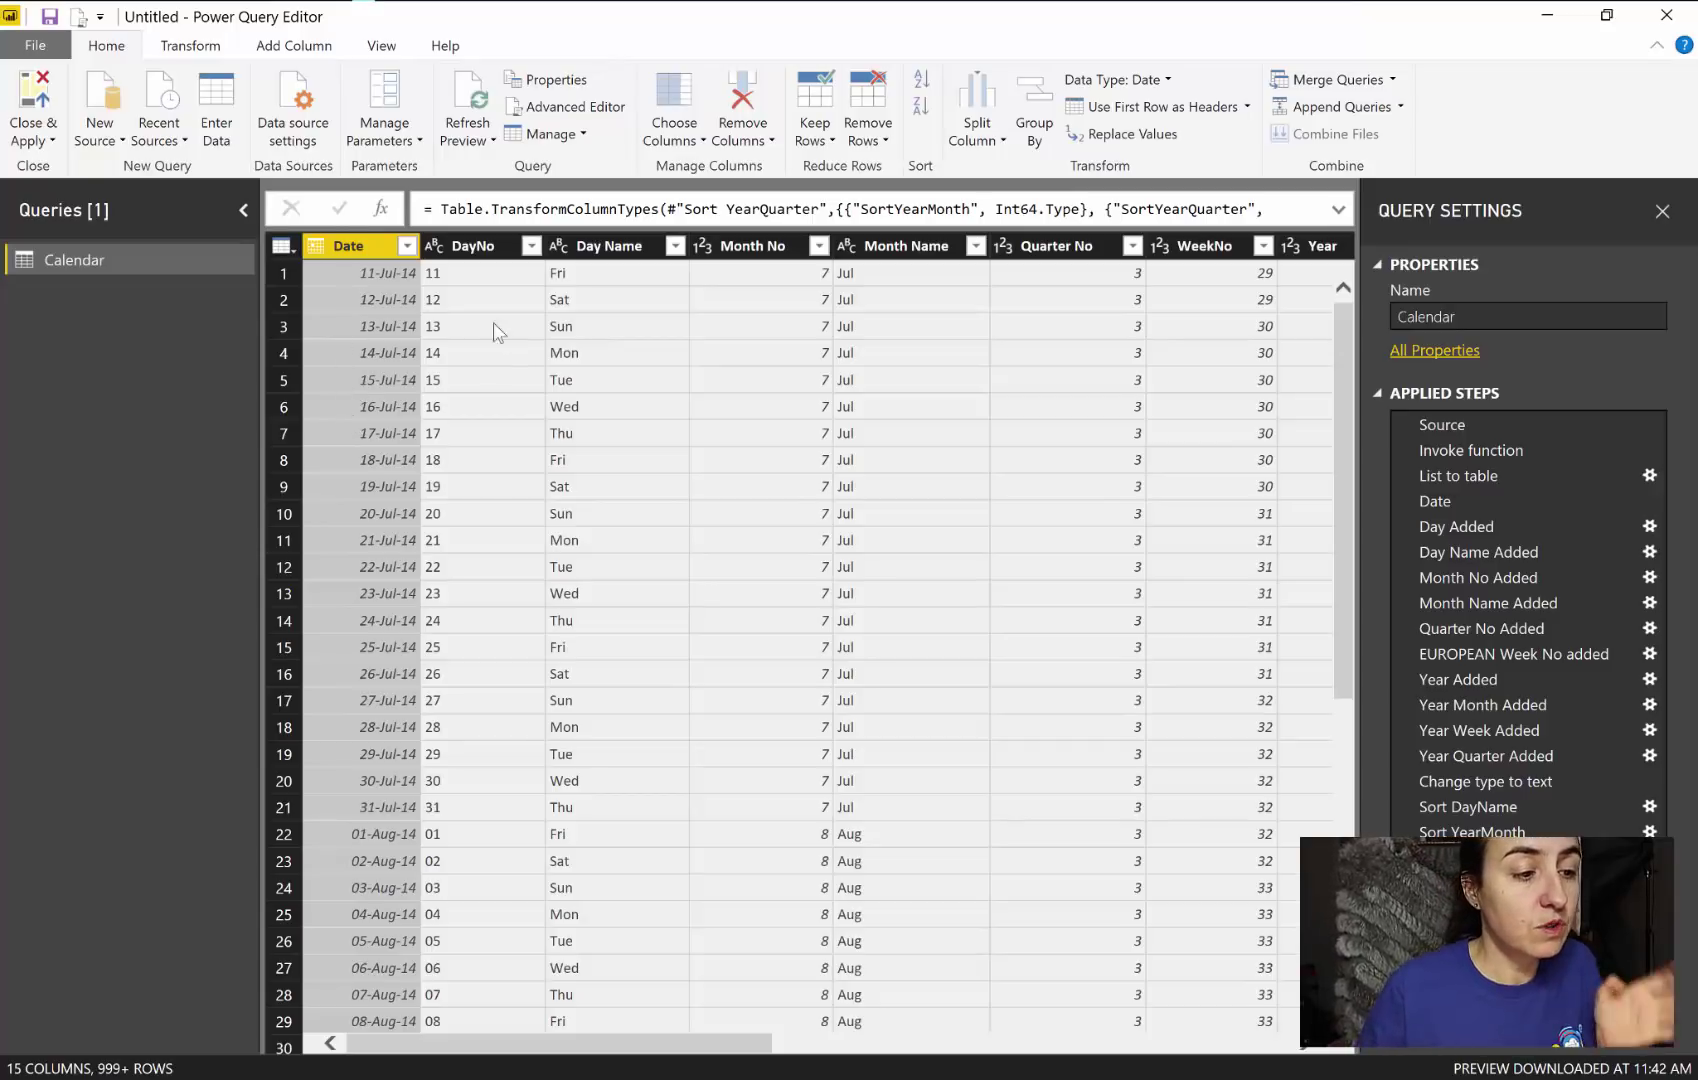
click(478, 245)
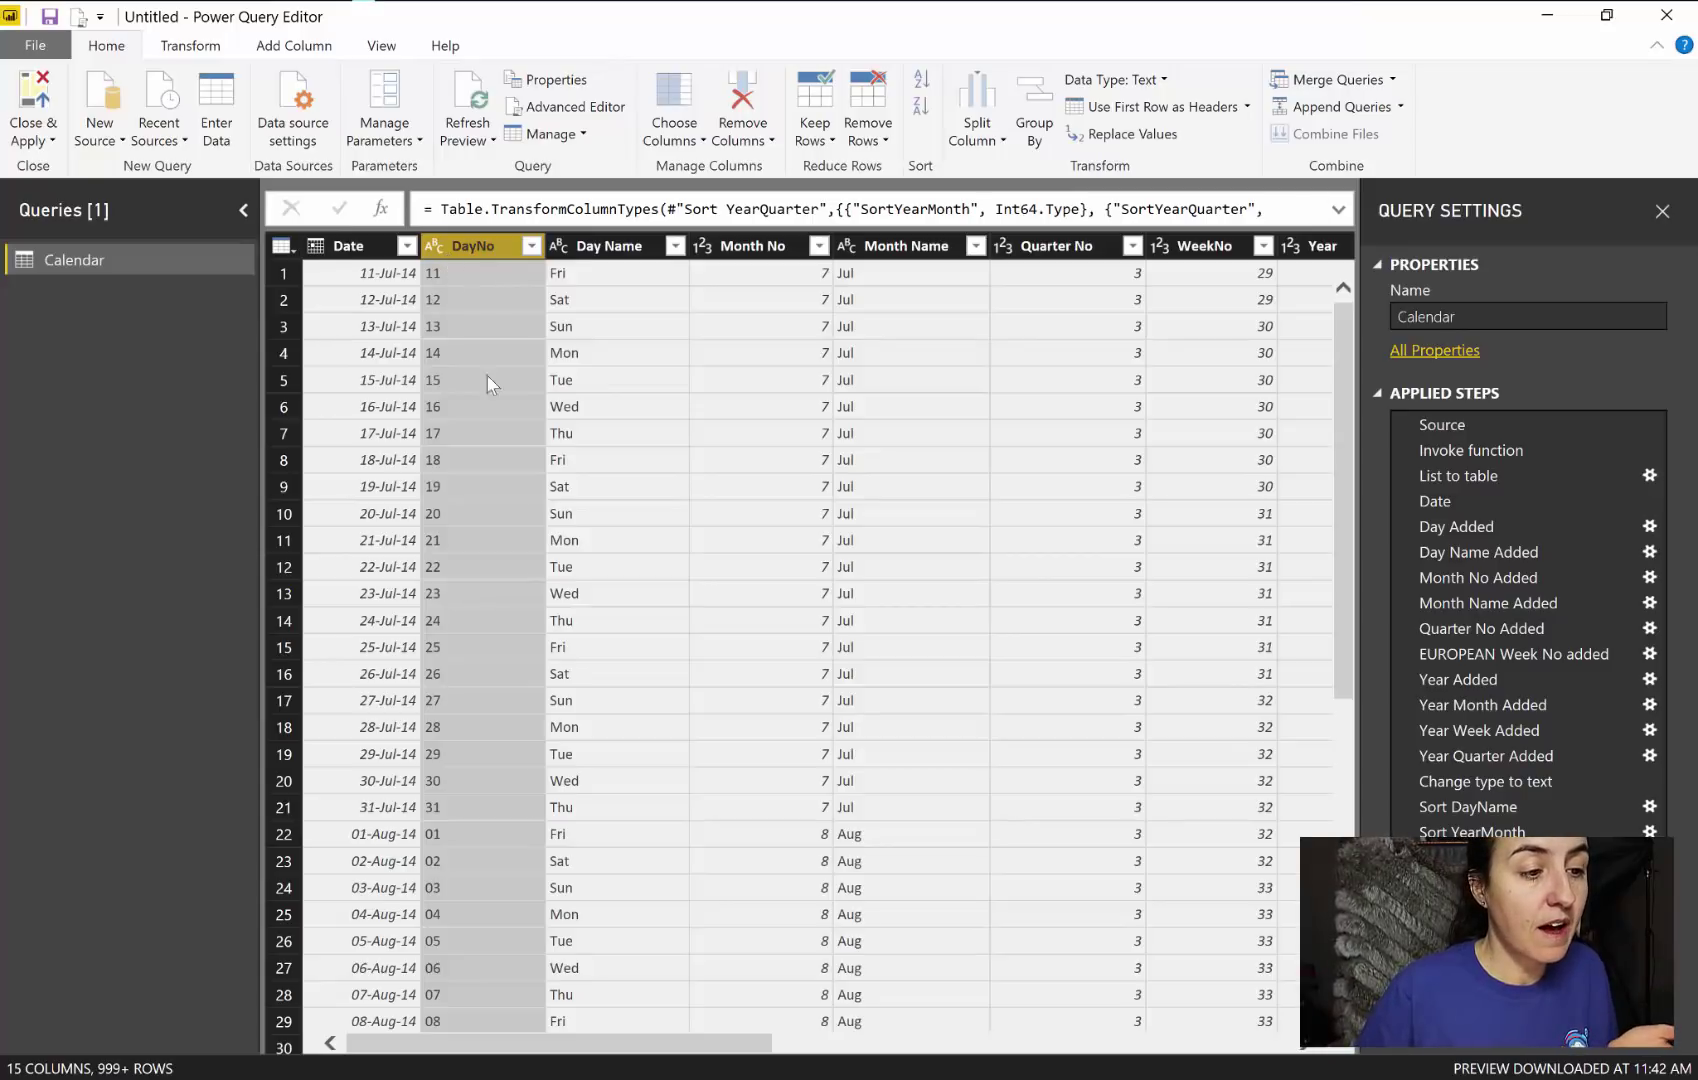
scroll(480, 420, down, 3)
scroll(484, 428, down, 4)
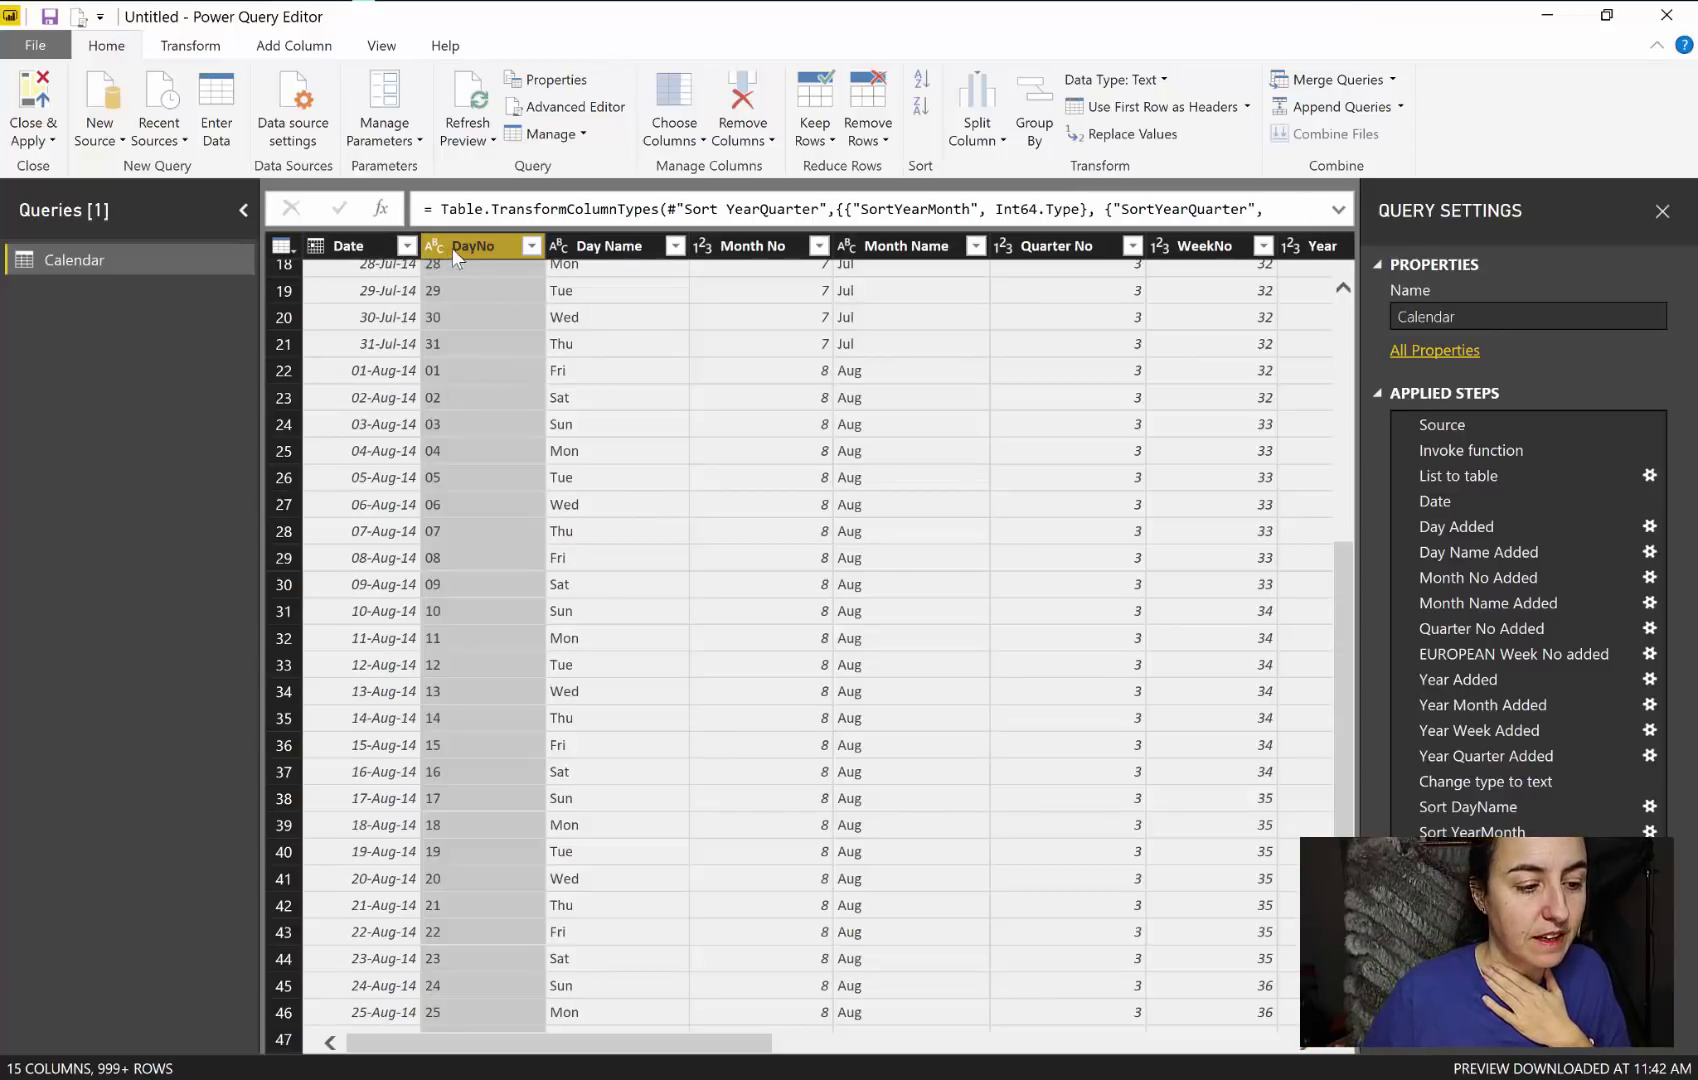
scroll(535, 681, up, 5)
scroll(535, 681, up, 2)
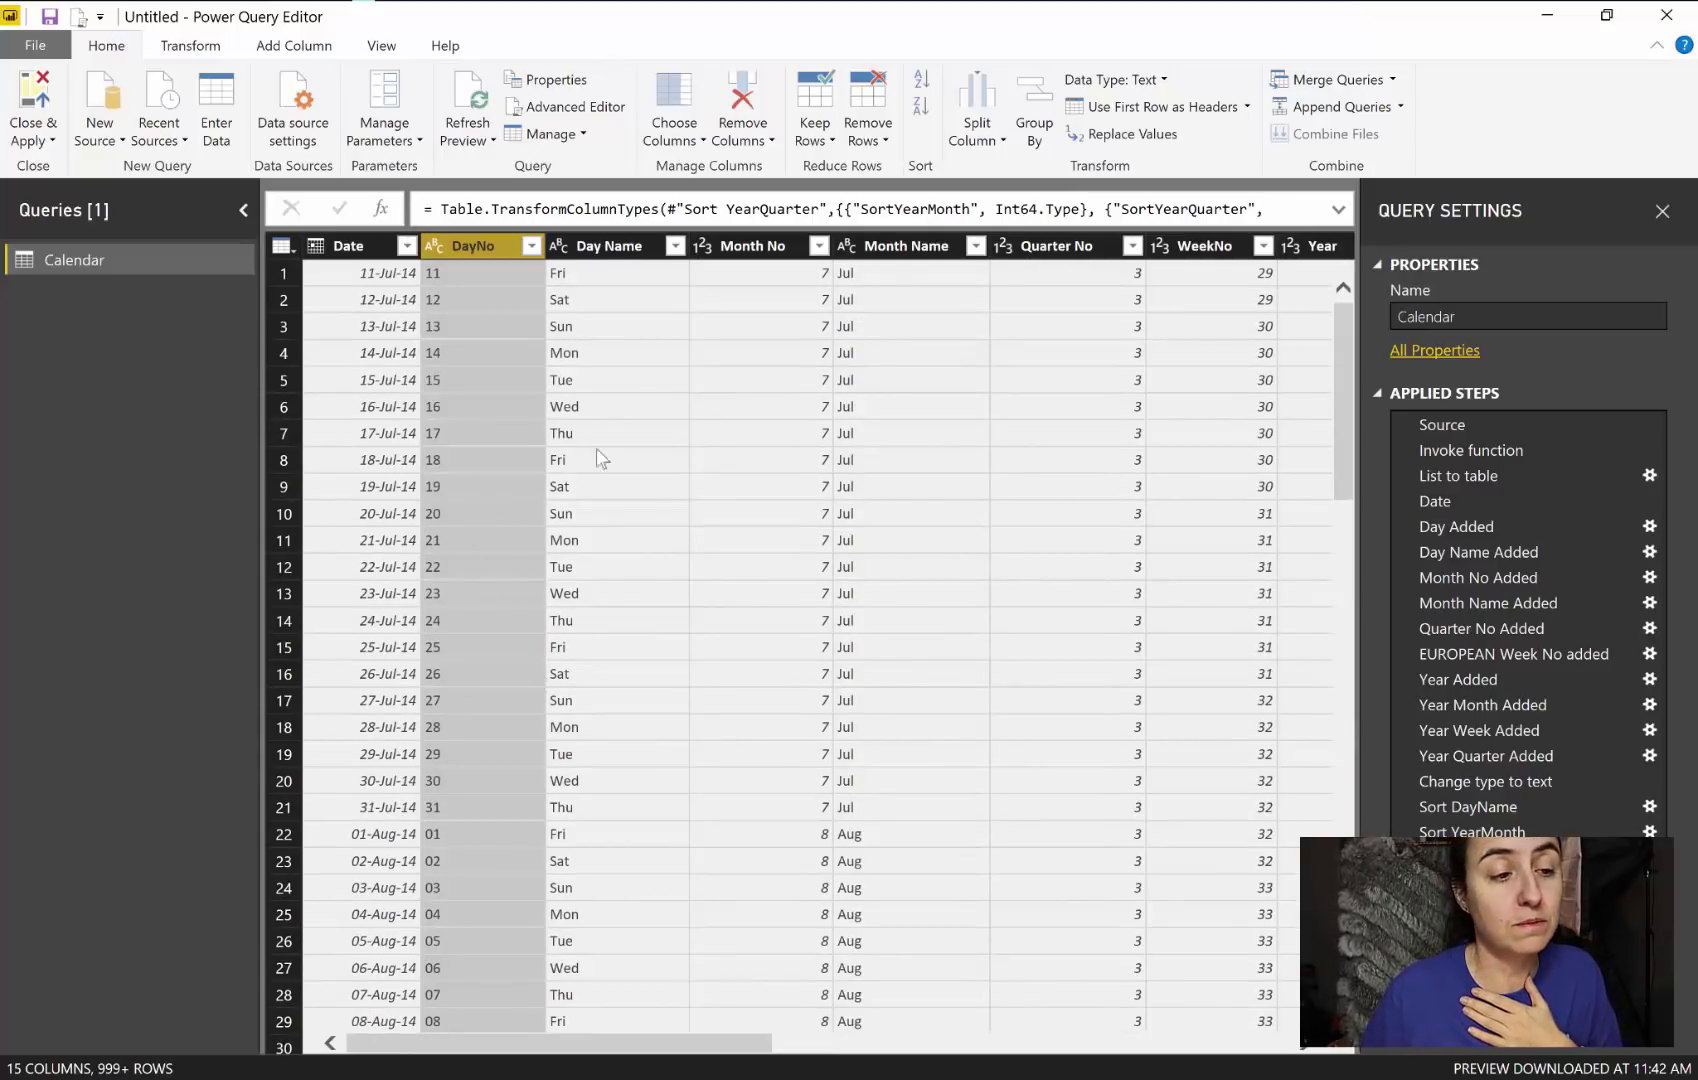
click(608, 246)
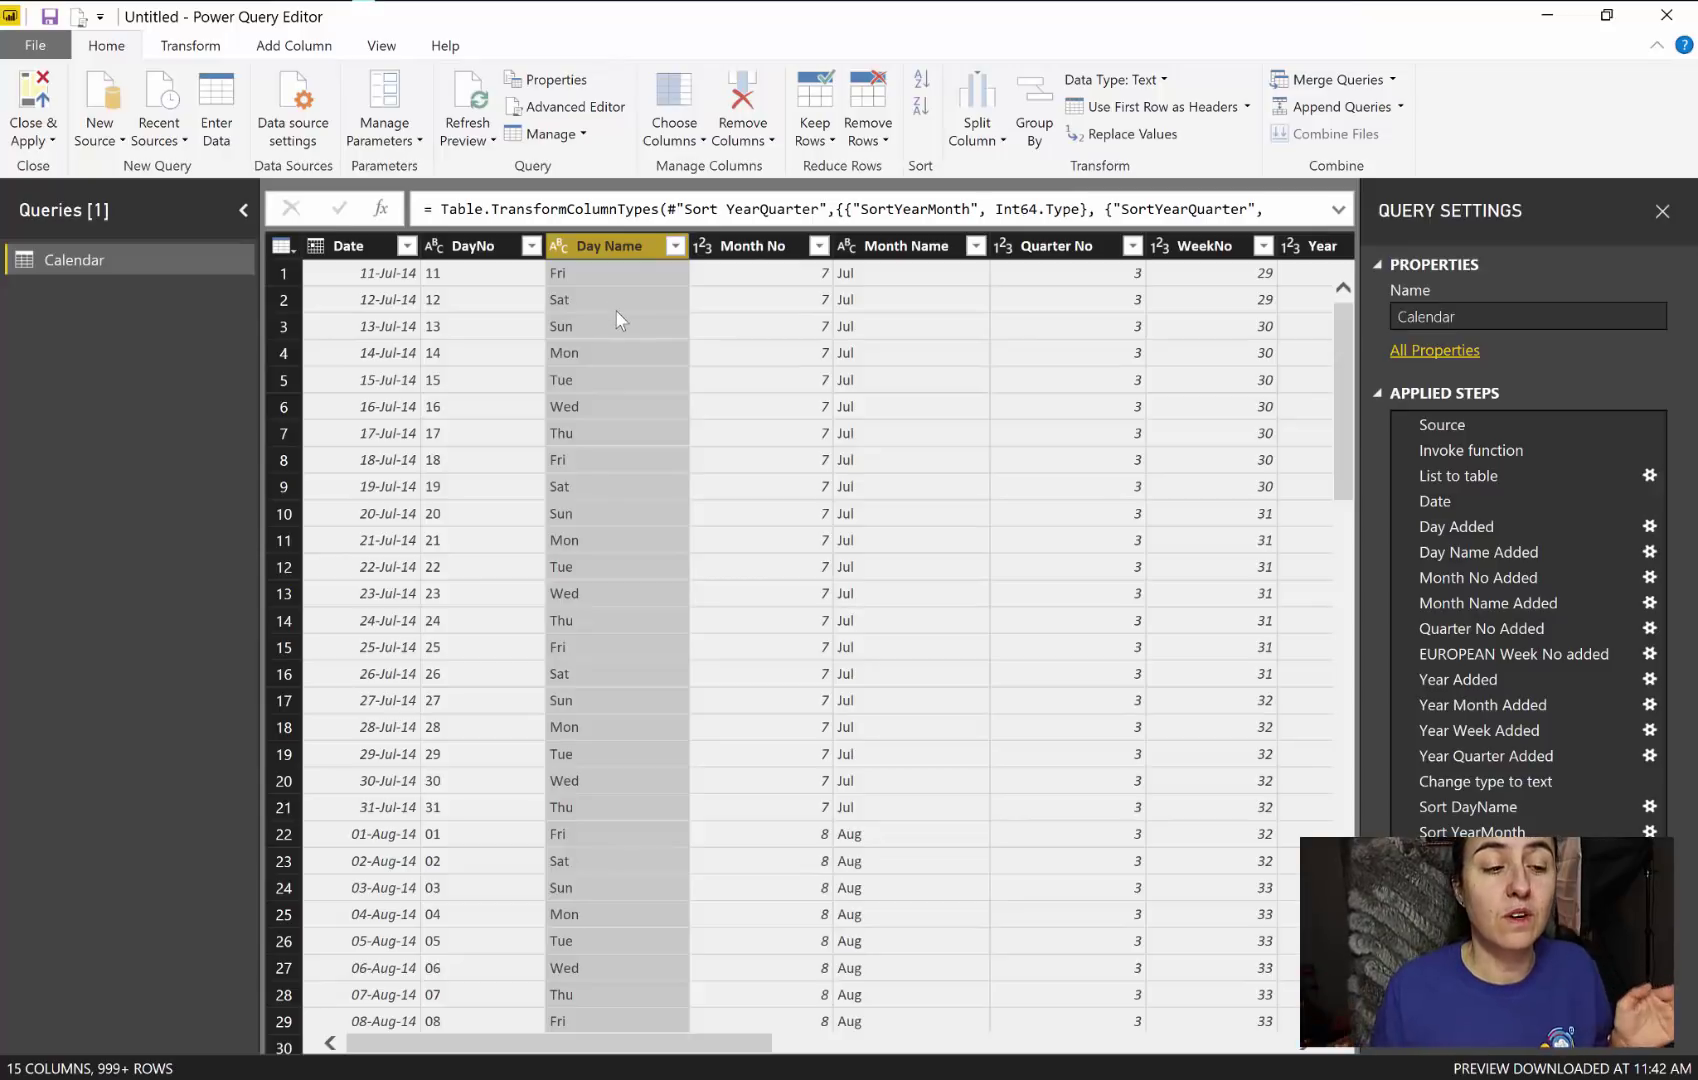
click(757, 245)
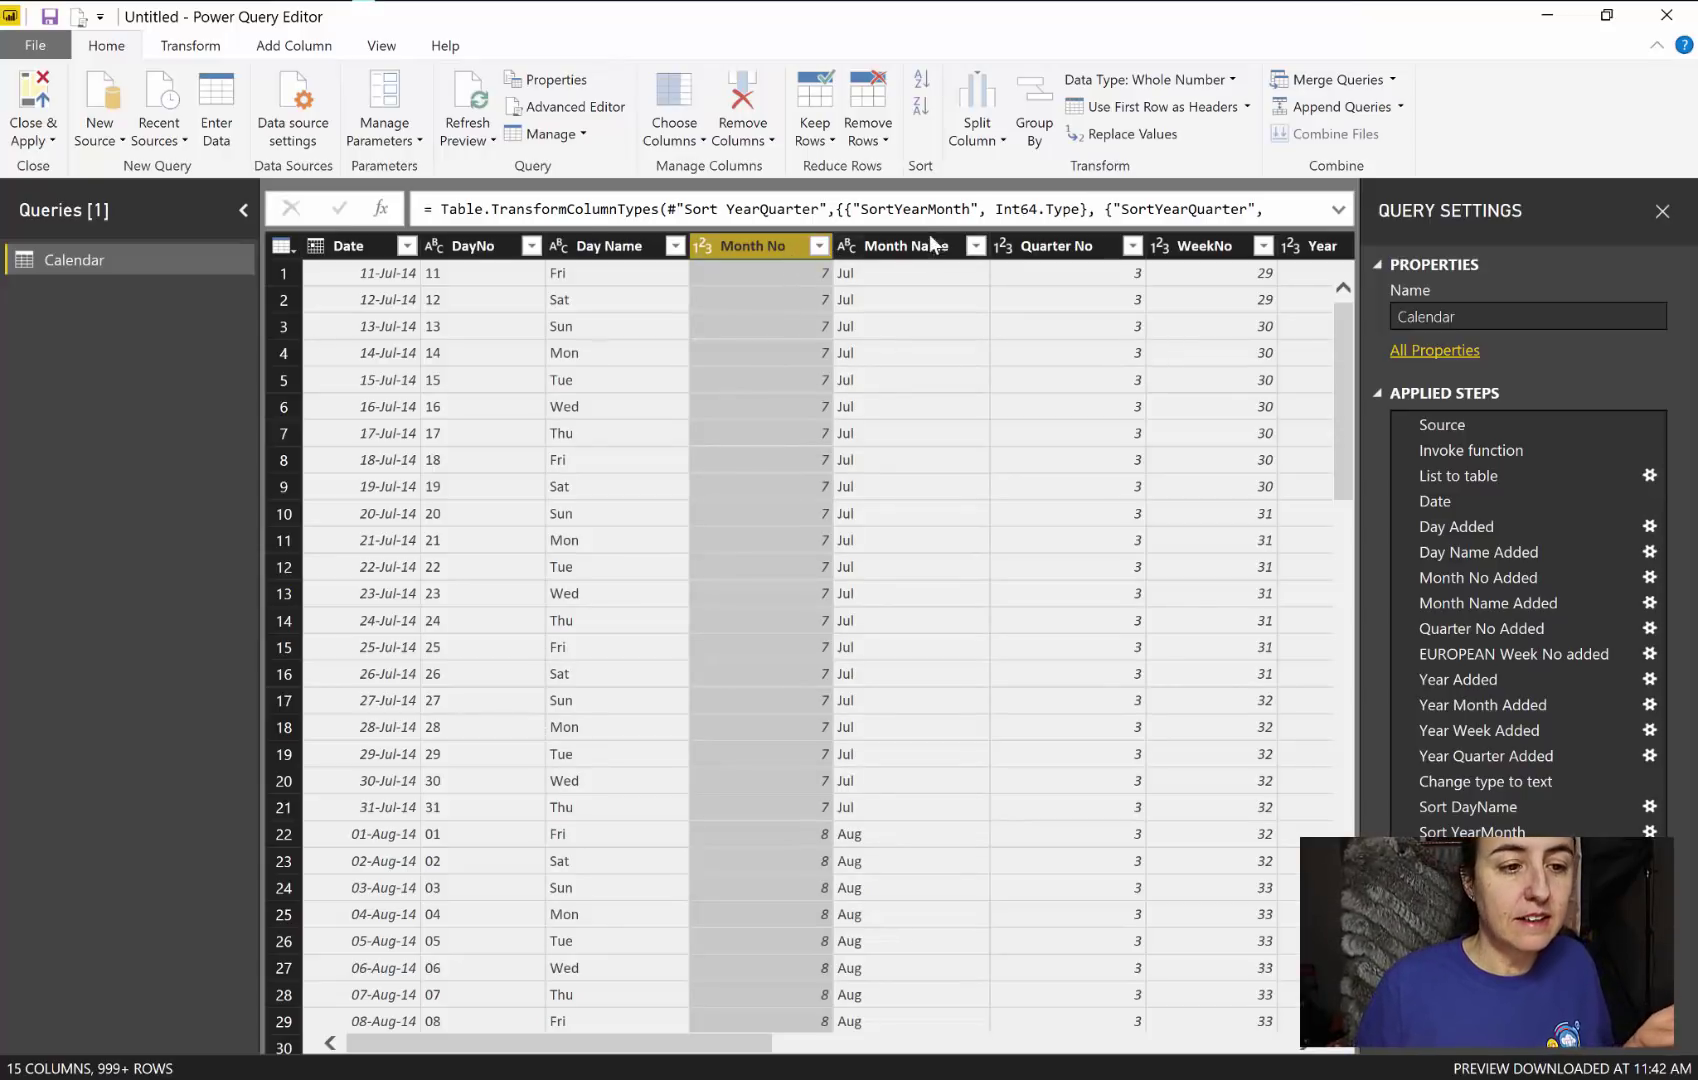
click(933, 248)
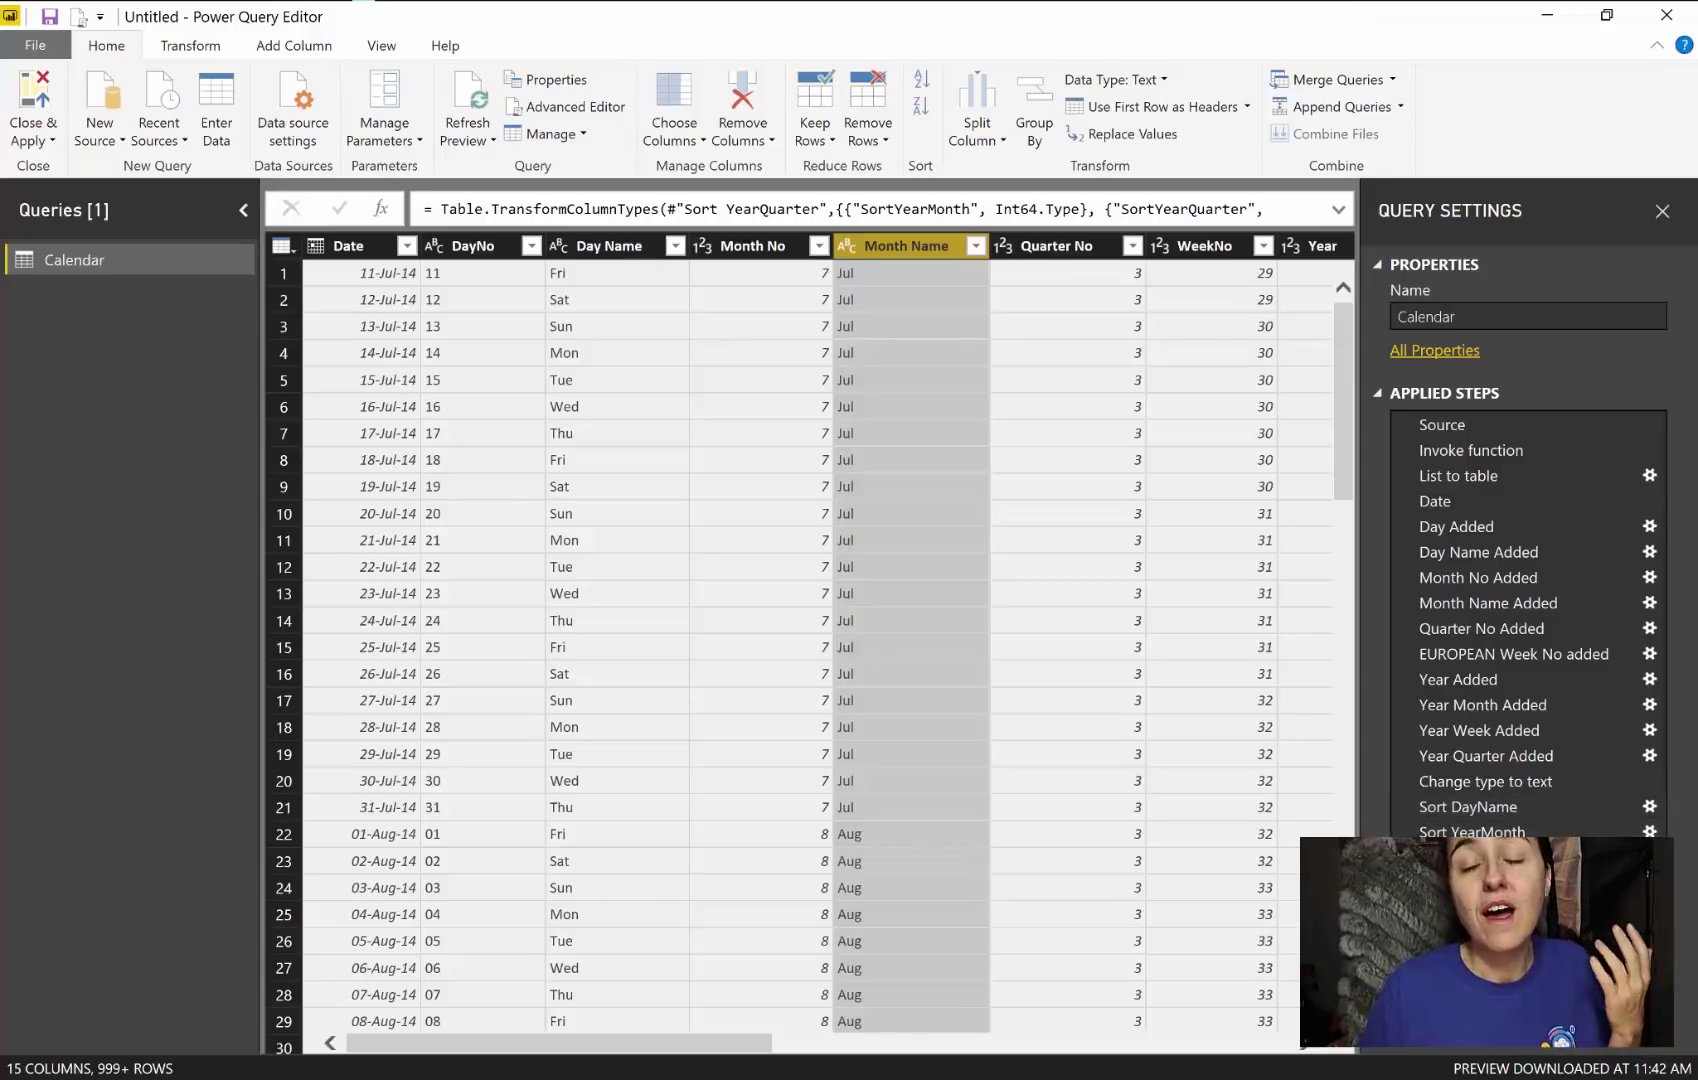
drag(730, 1043, 1240, 1060)
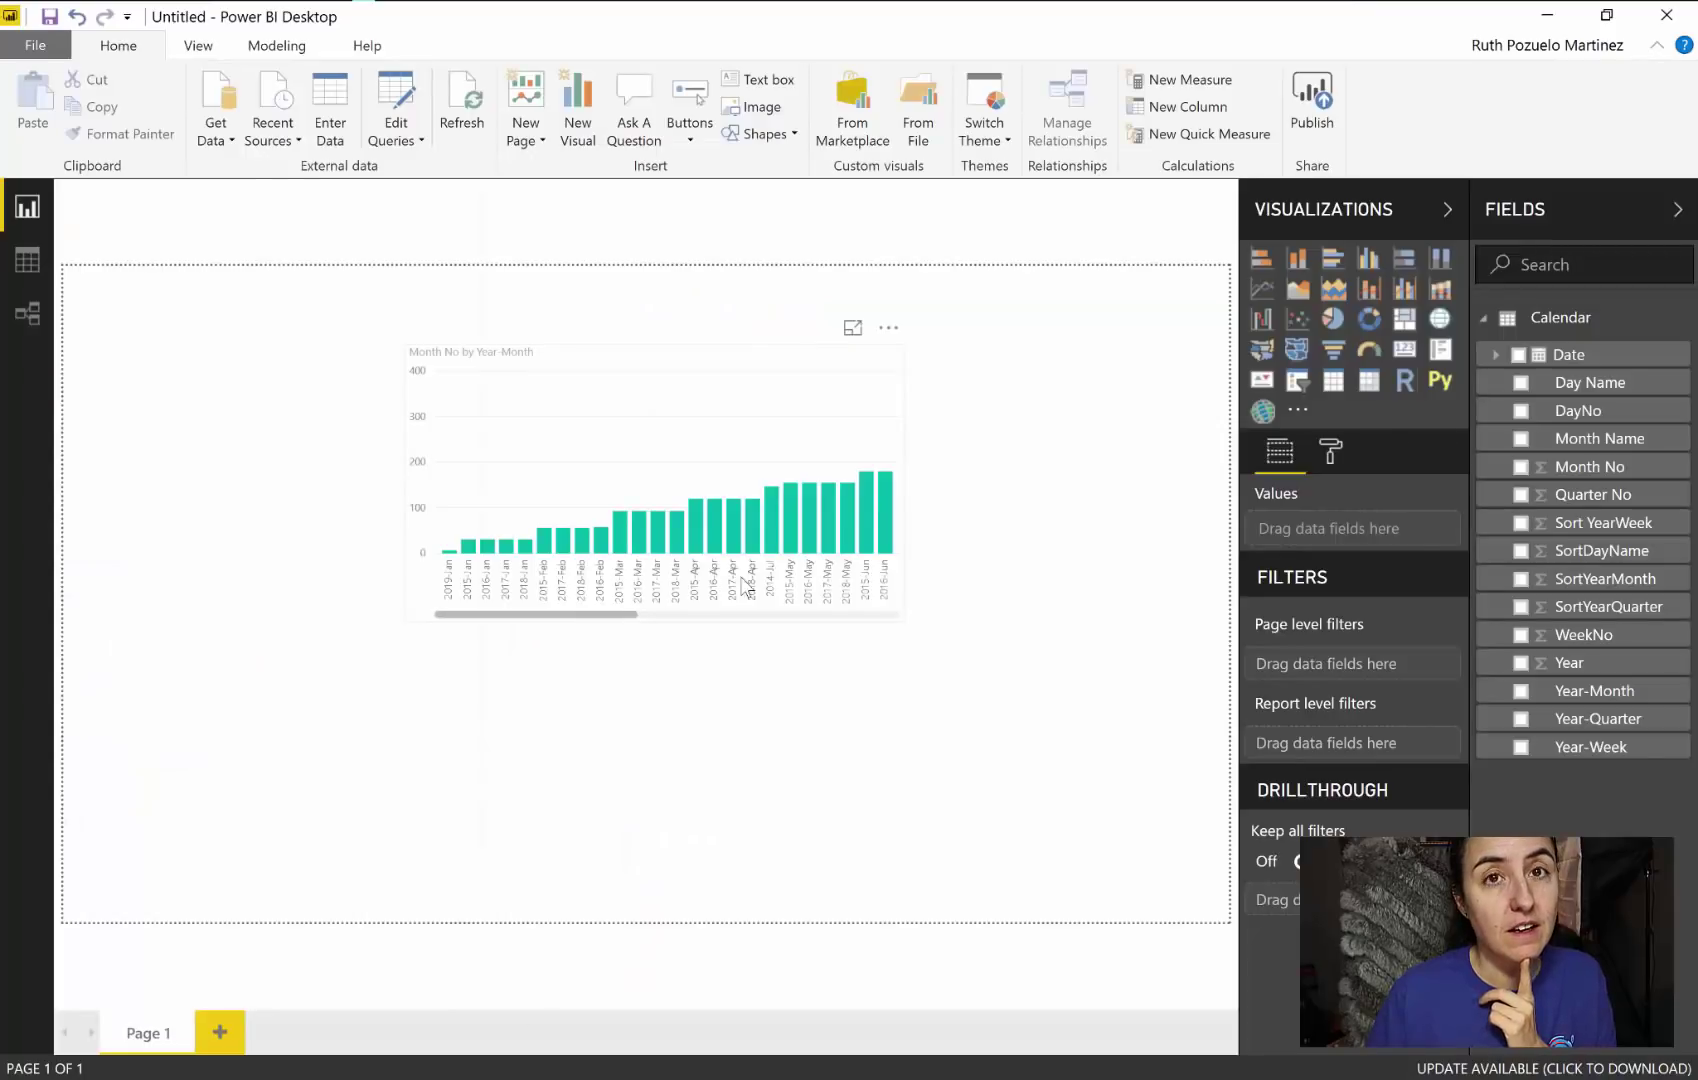
Step: Switch to Data view to show the Calendar table's 1,642 rows
click(27, 261)
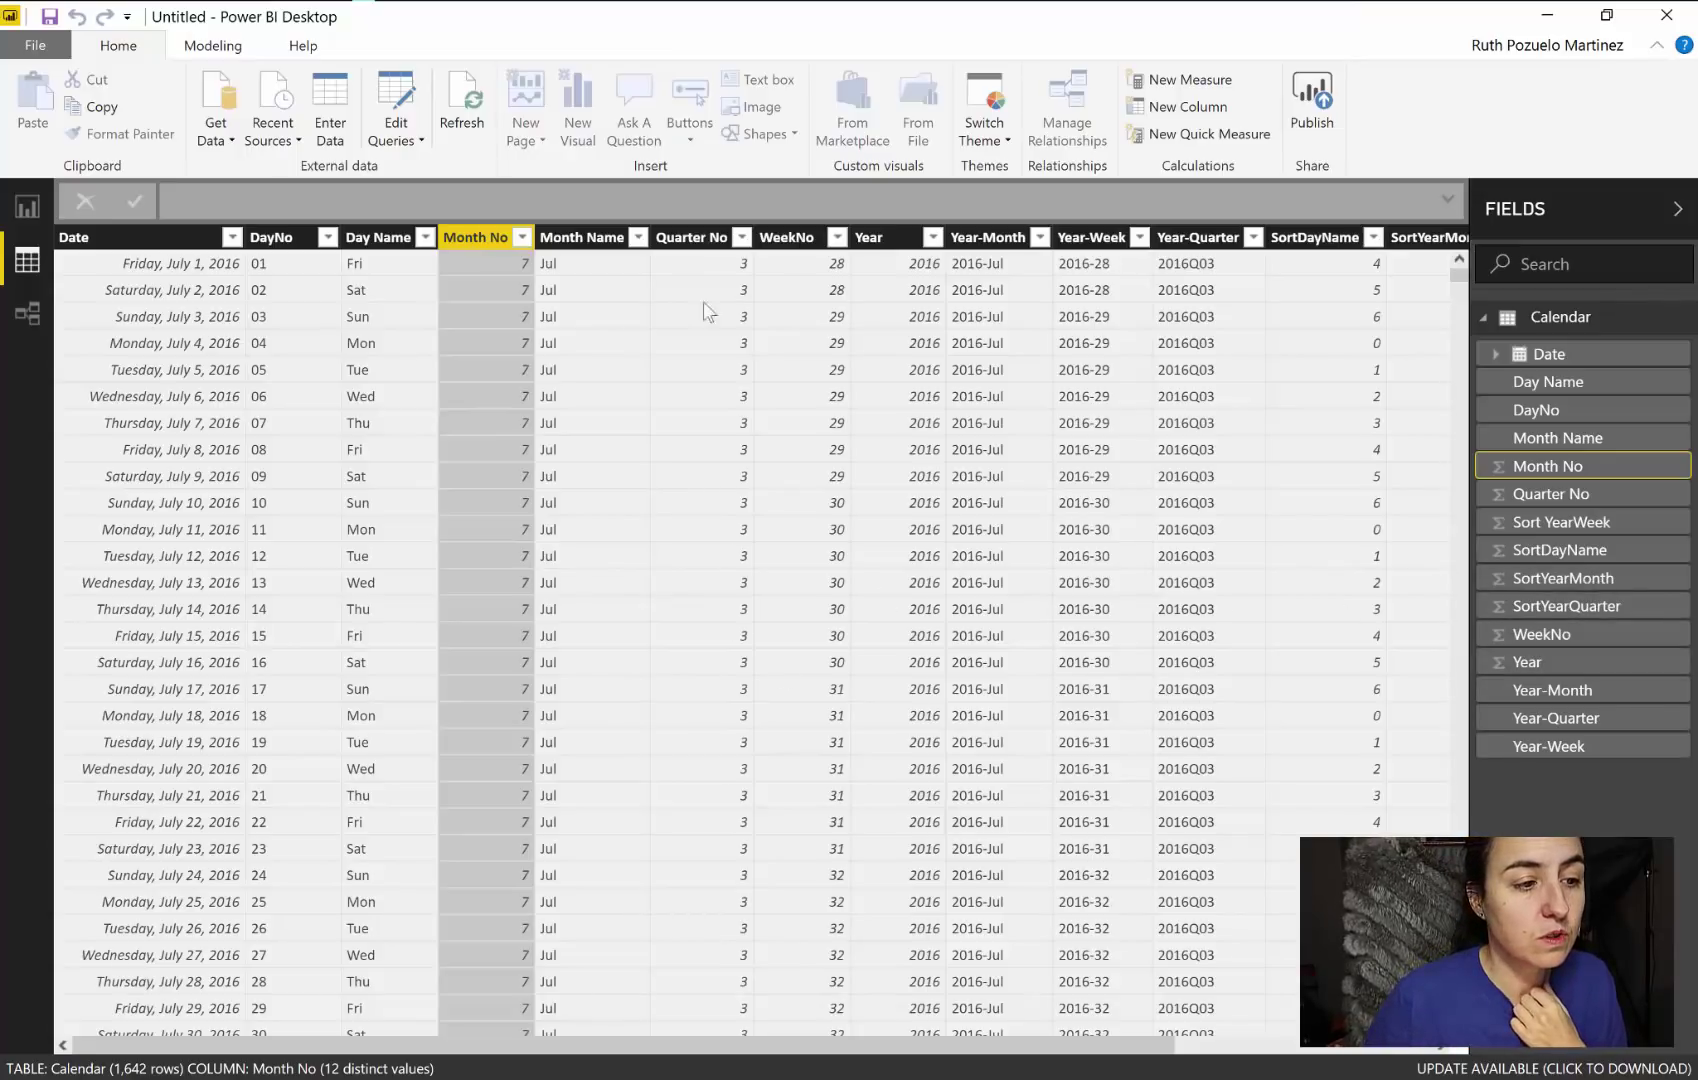
Step: Set WeekNo, Year and Quarter No to Don't summarize as their default summarization
click(786, 245)
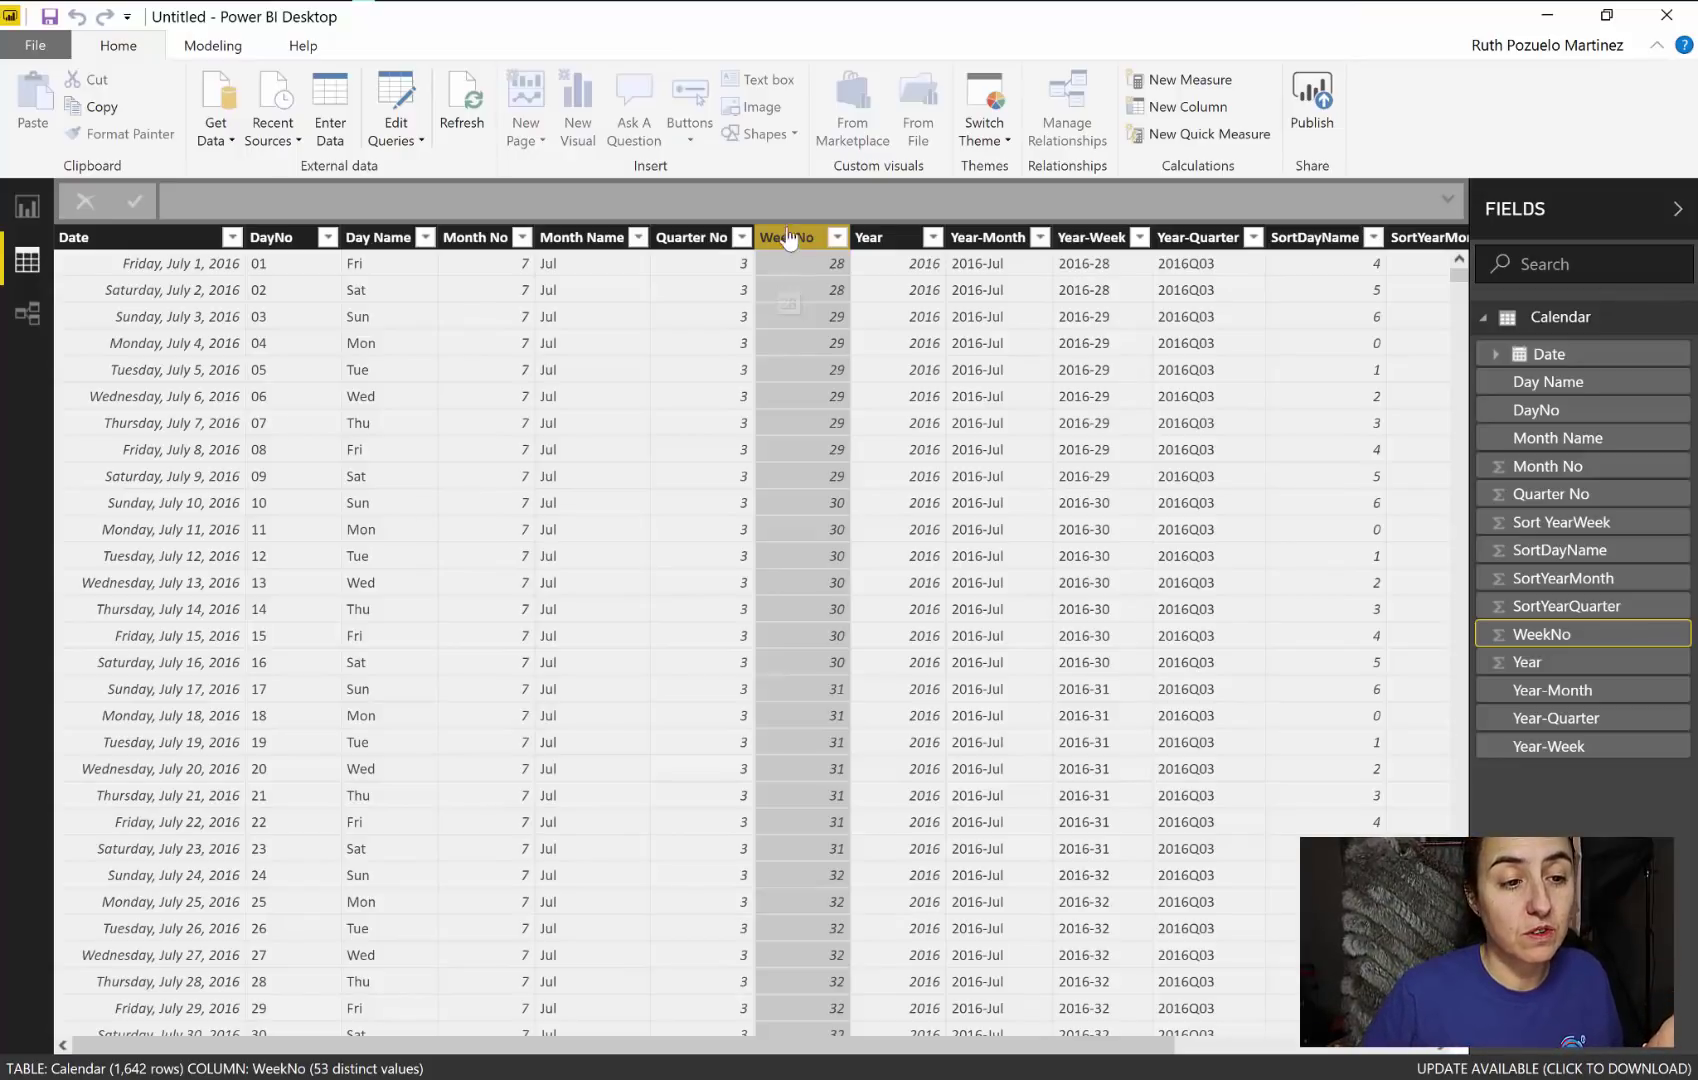
click(226, 50)
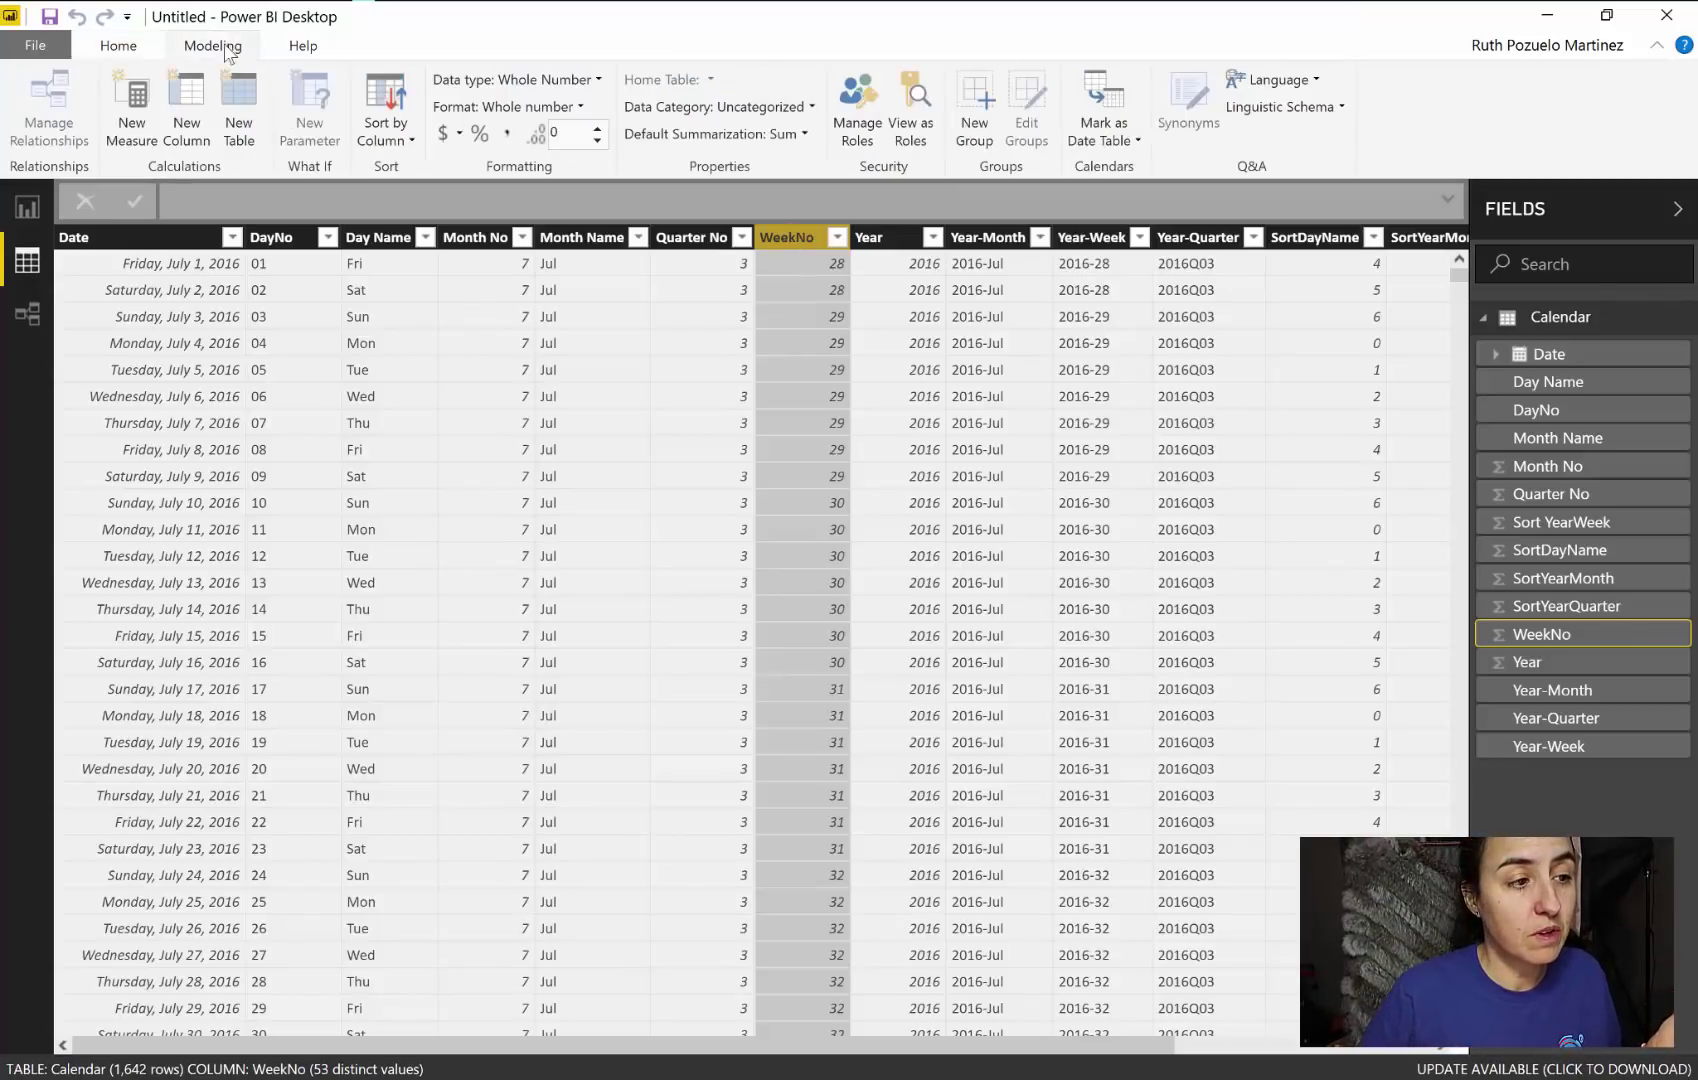
click(757, 140)
click(718, 159)
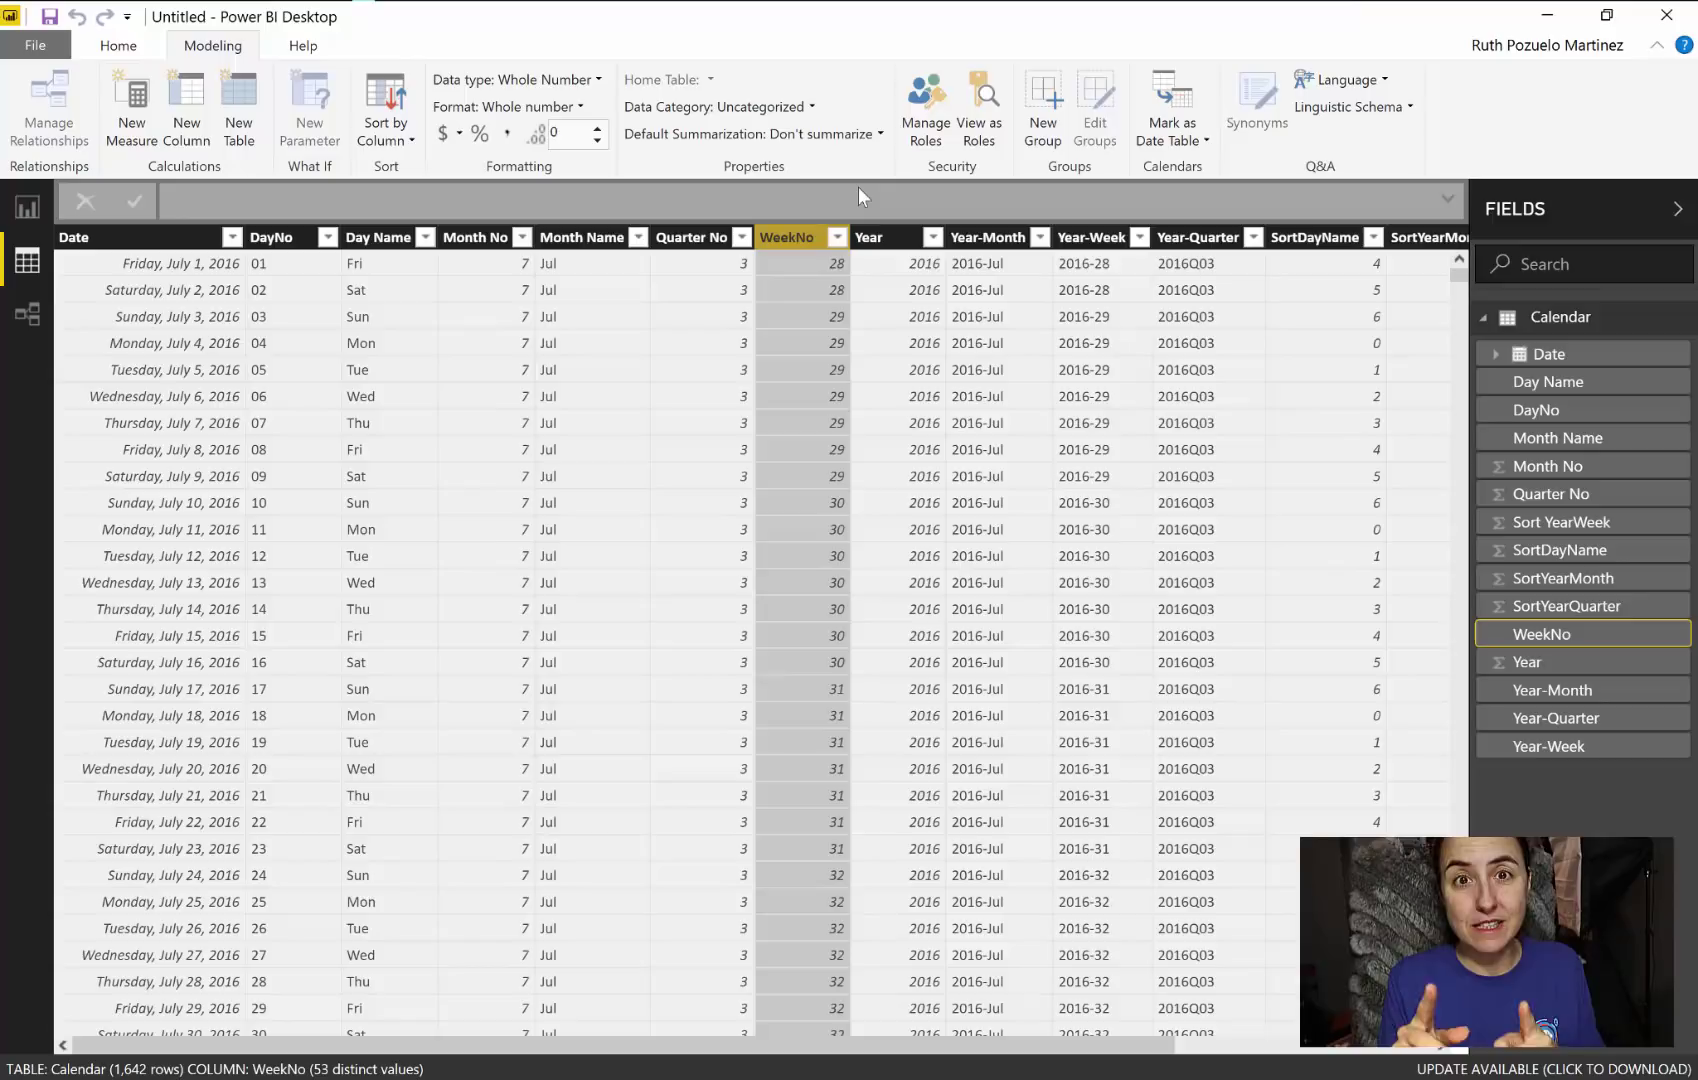
click(1515, 662)
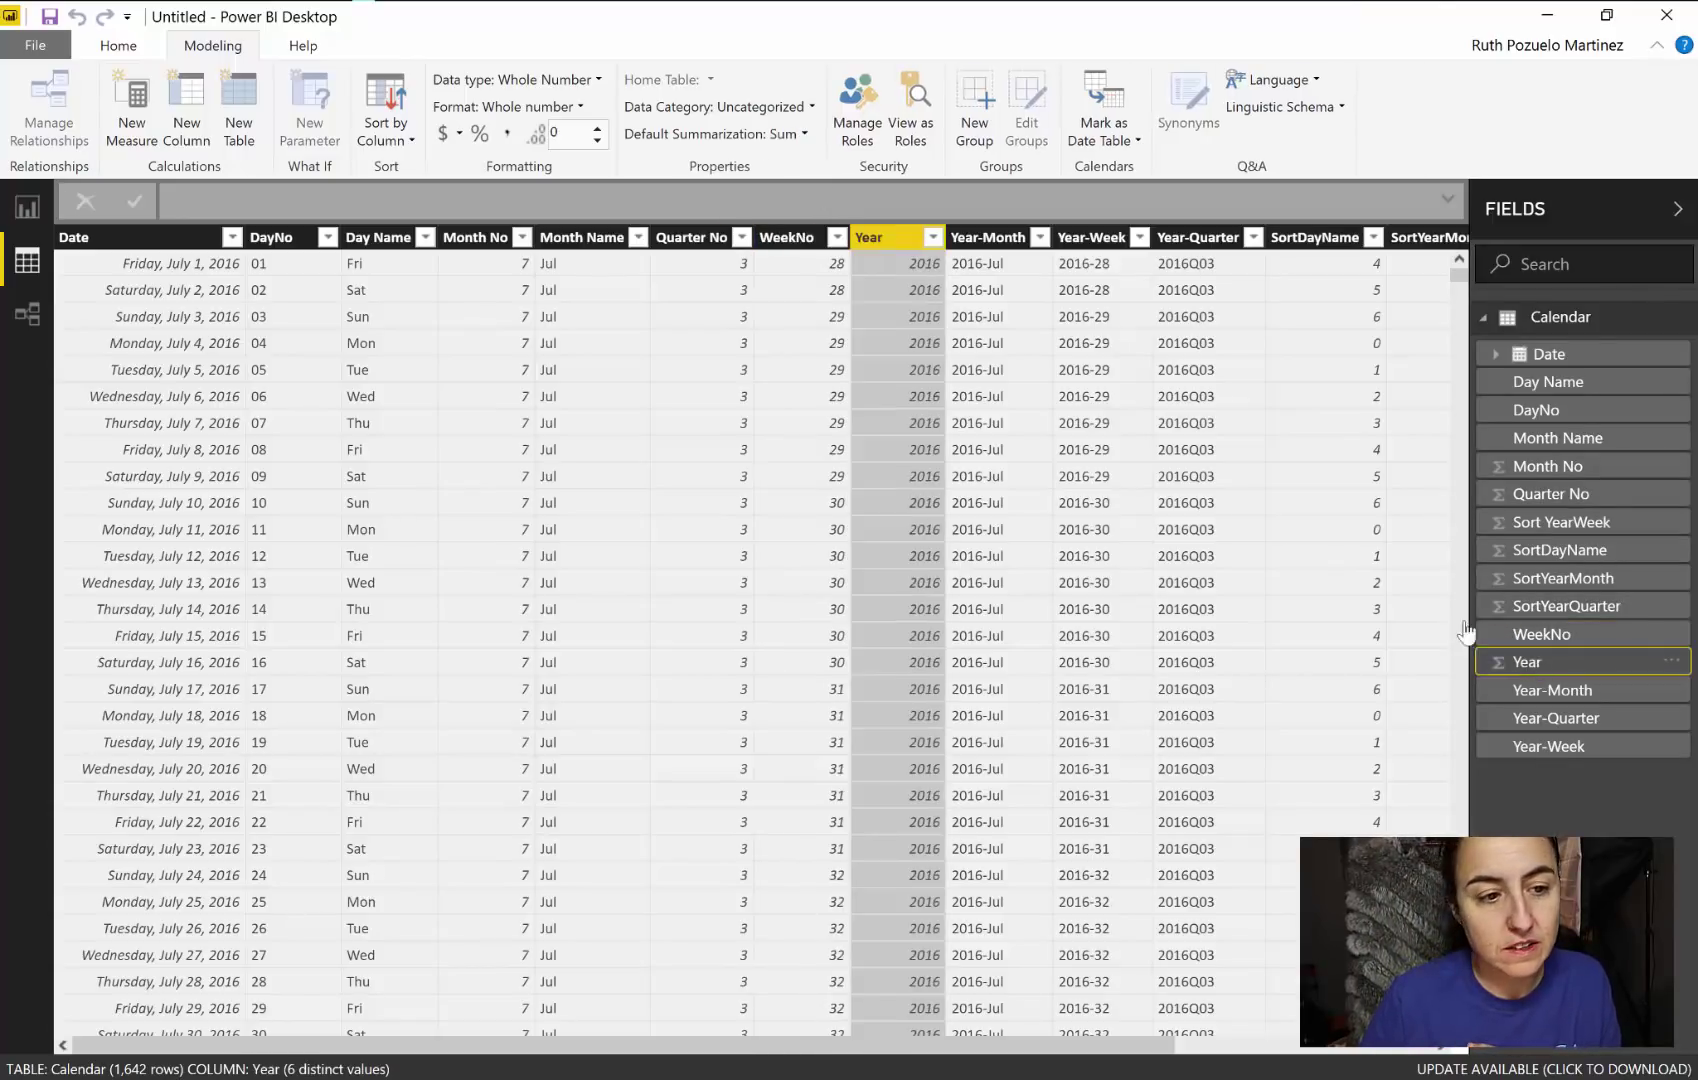
click(714, 133)
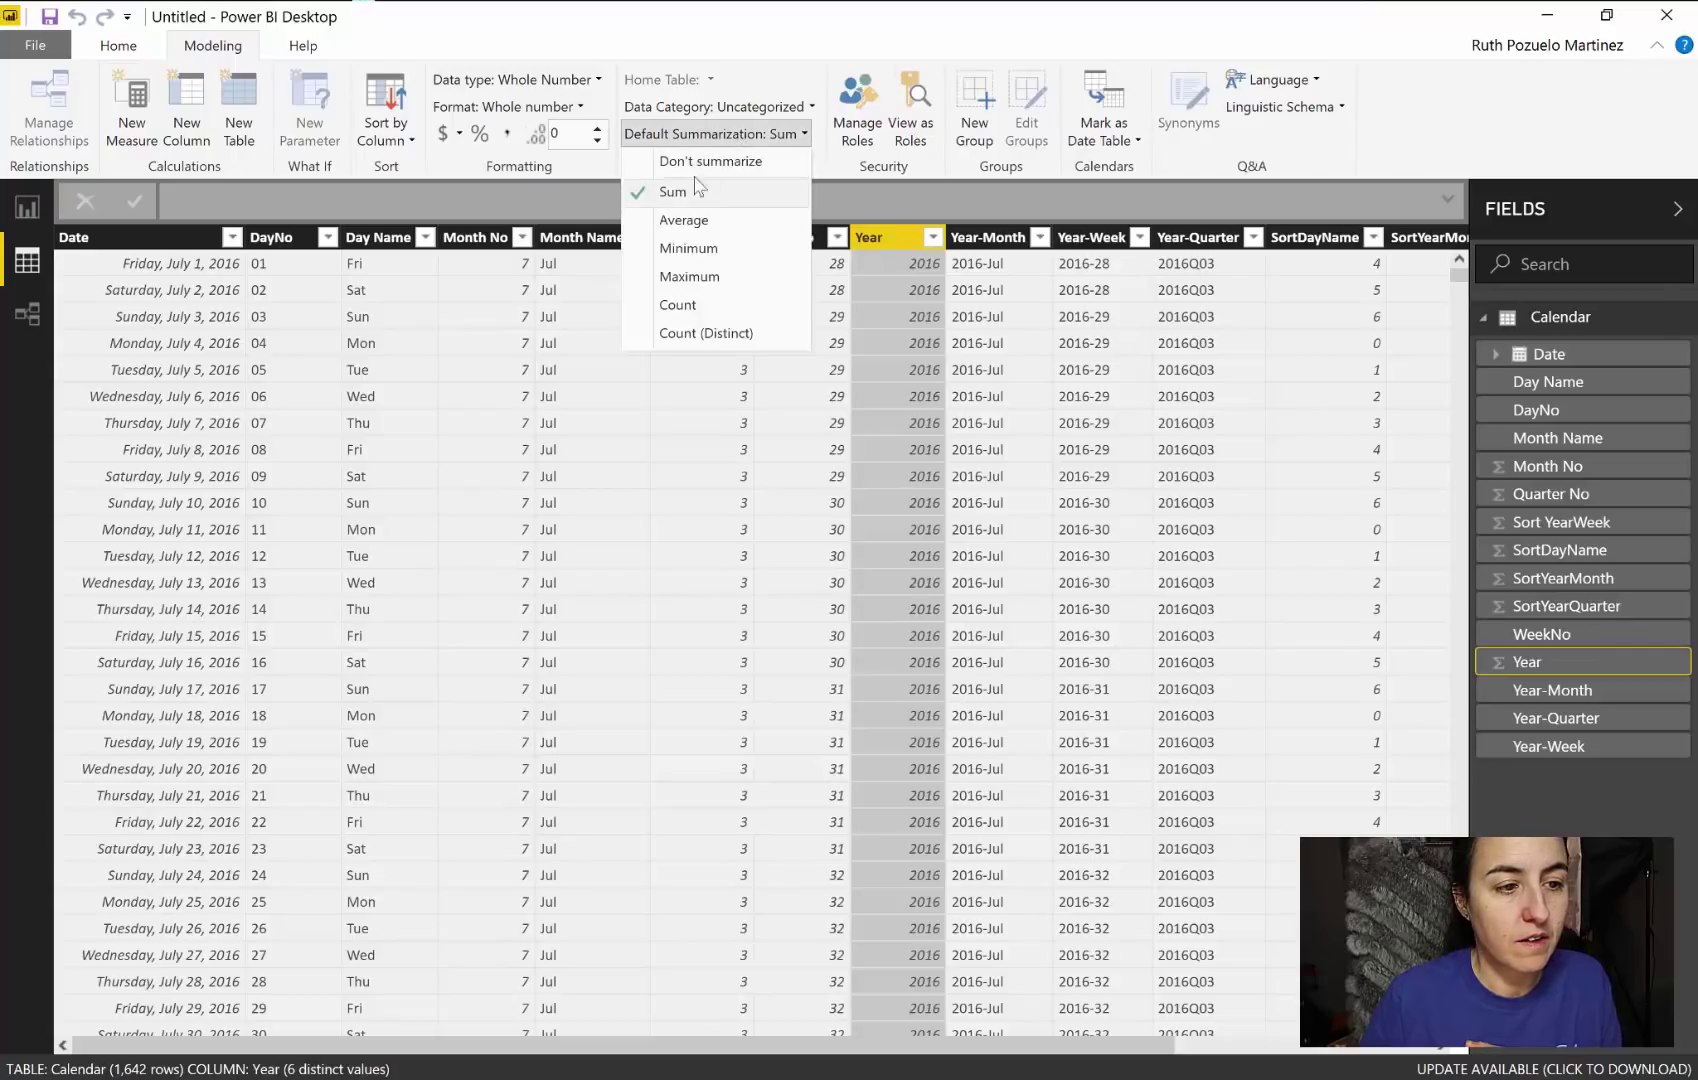
click(698, 156)
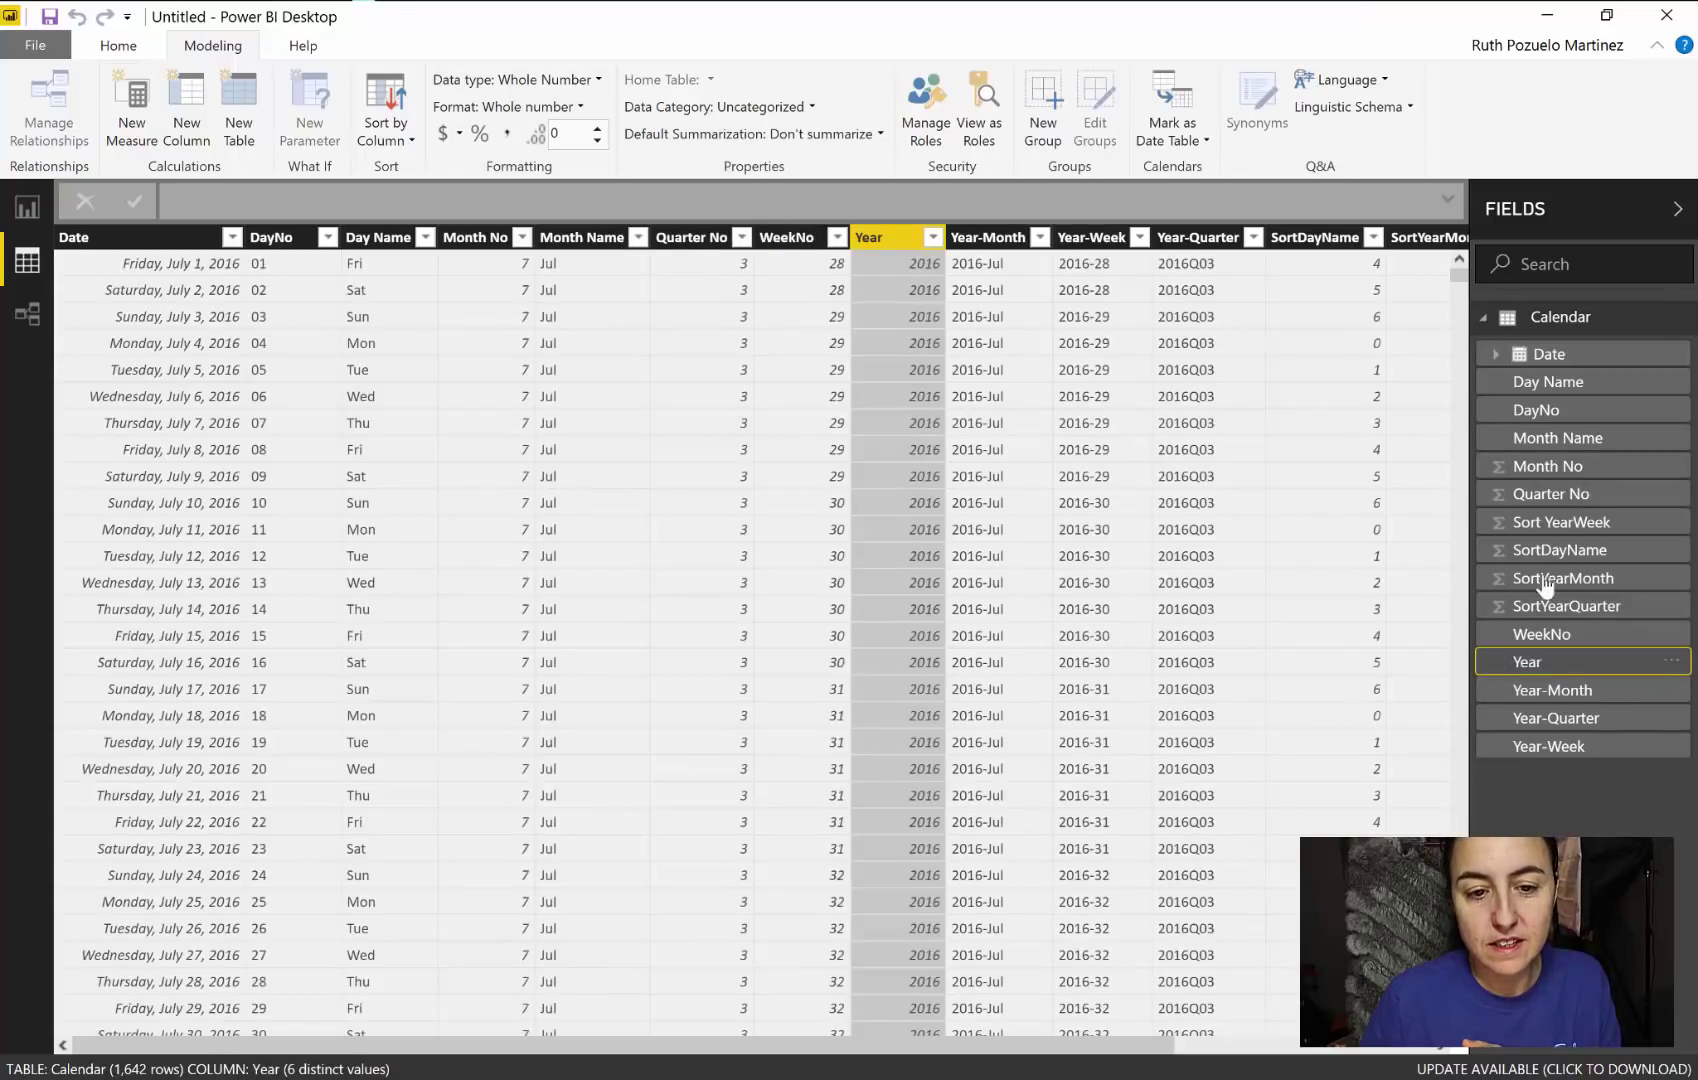
click(1551, 494)
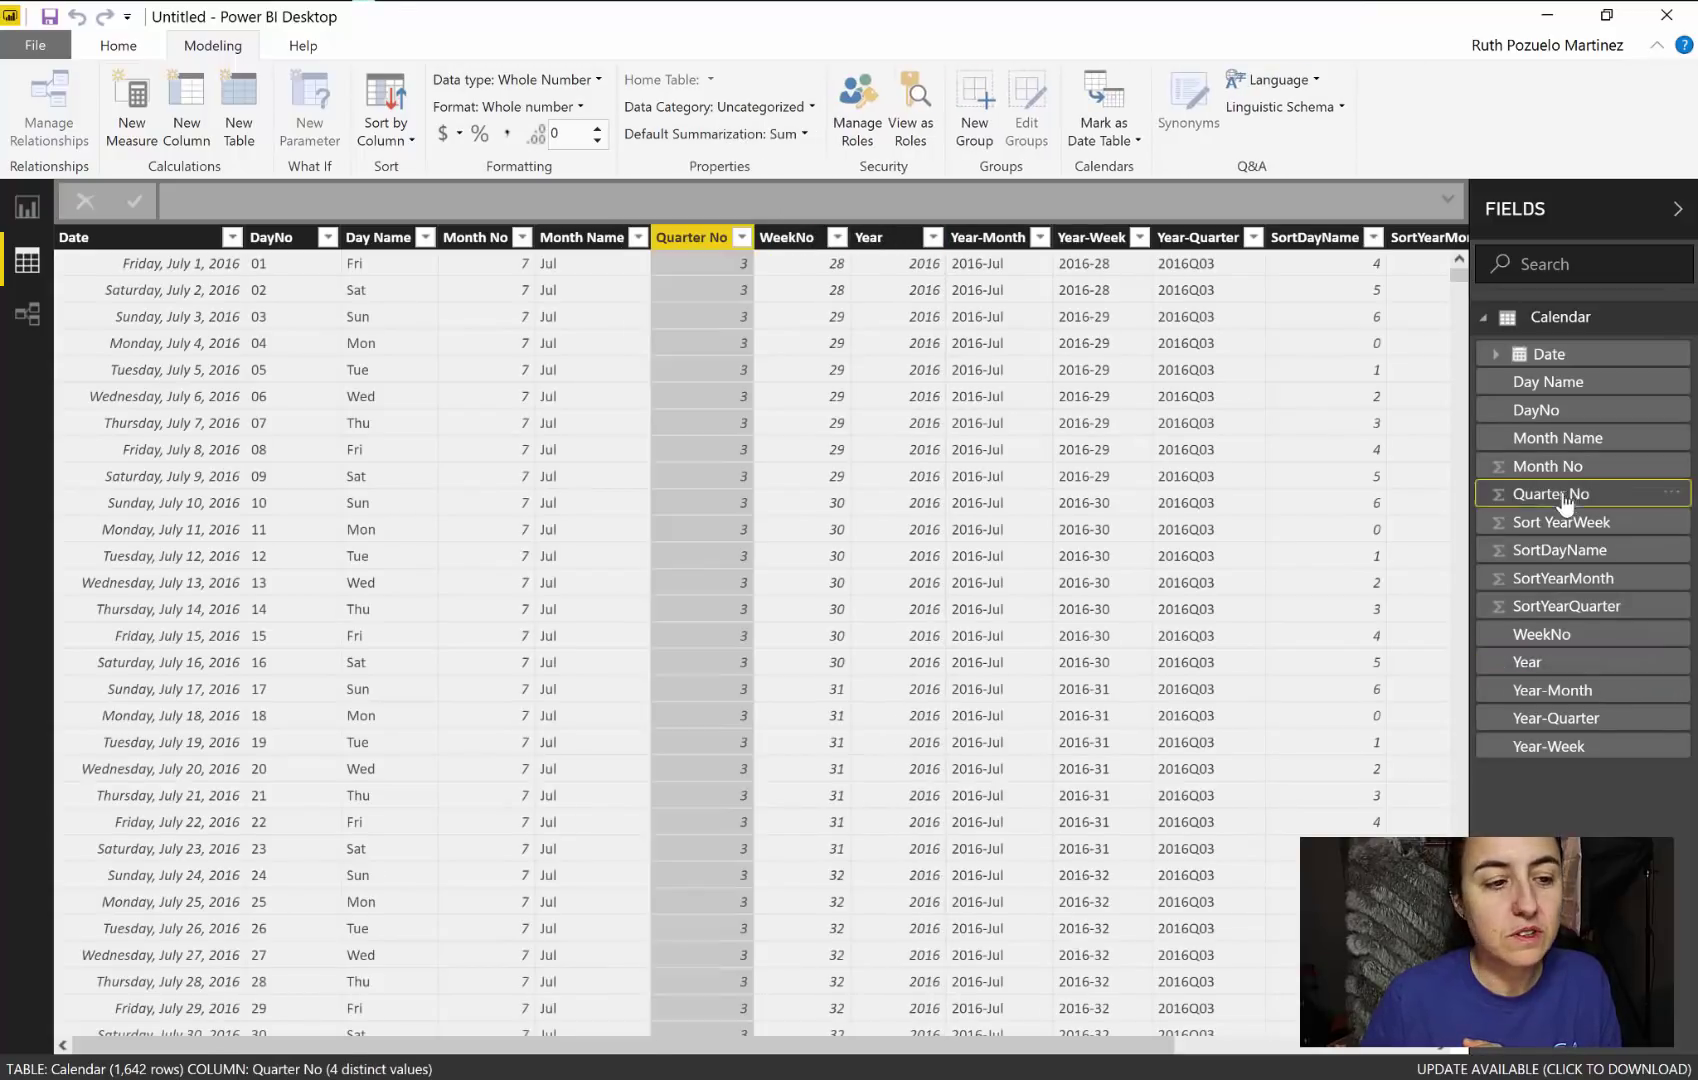
click(735, 142)
click(690, 156)
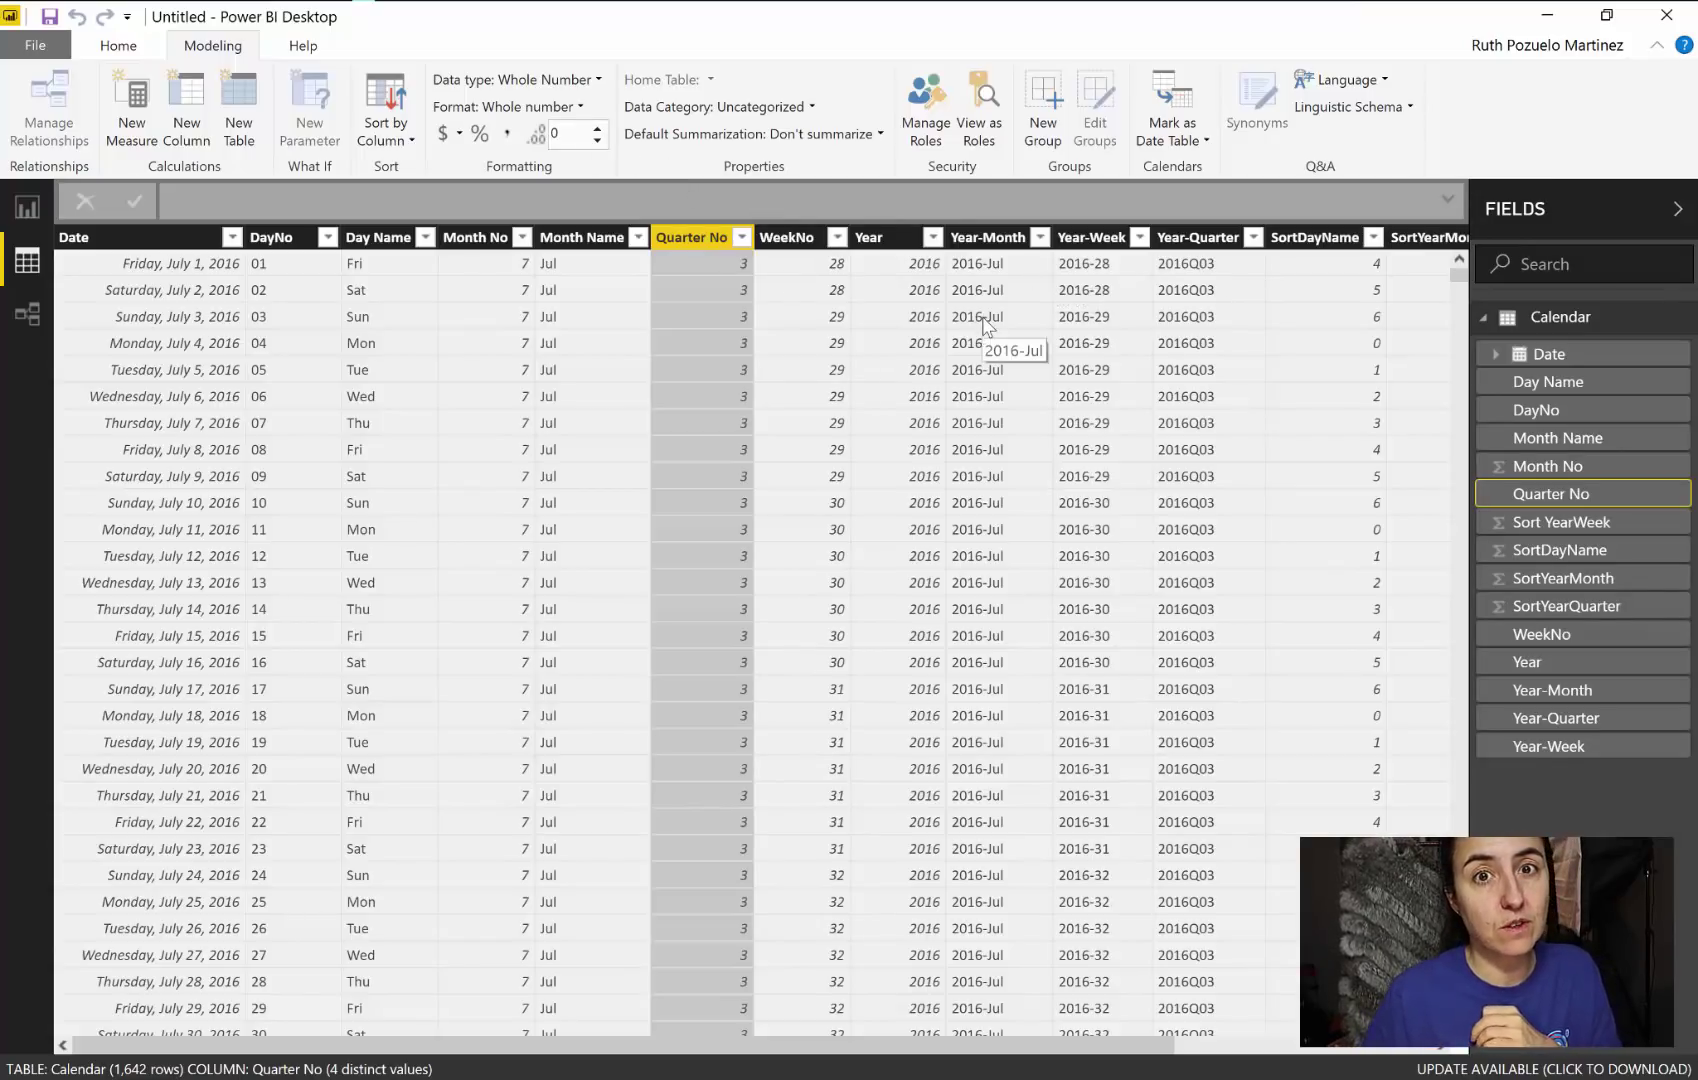
Step: Sort Year-Month by SortYearMonth and hide SortYearMonth in report view
click(1000, 246)
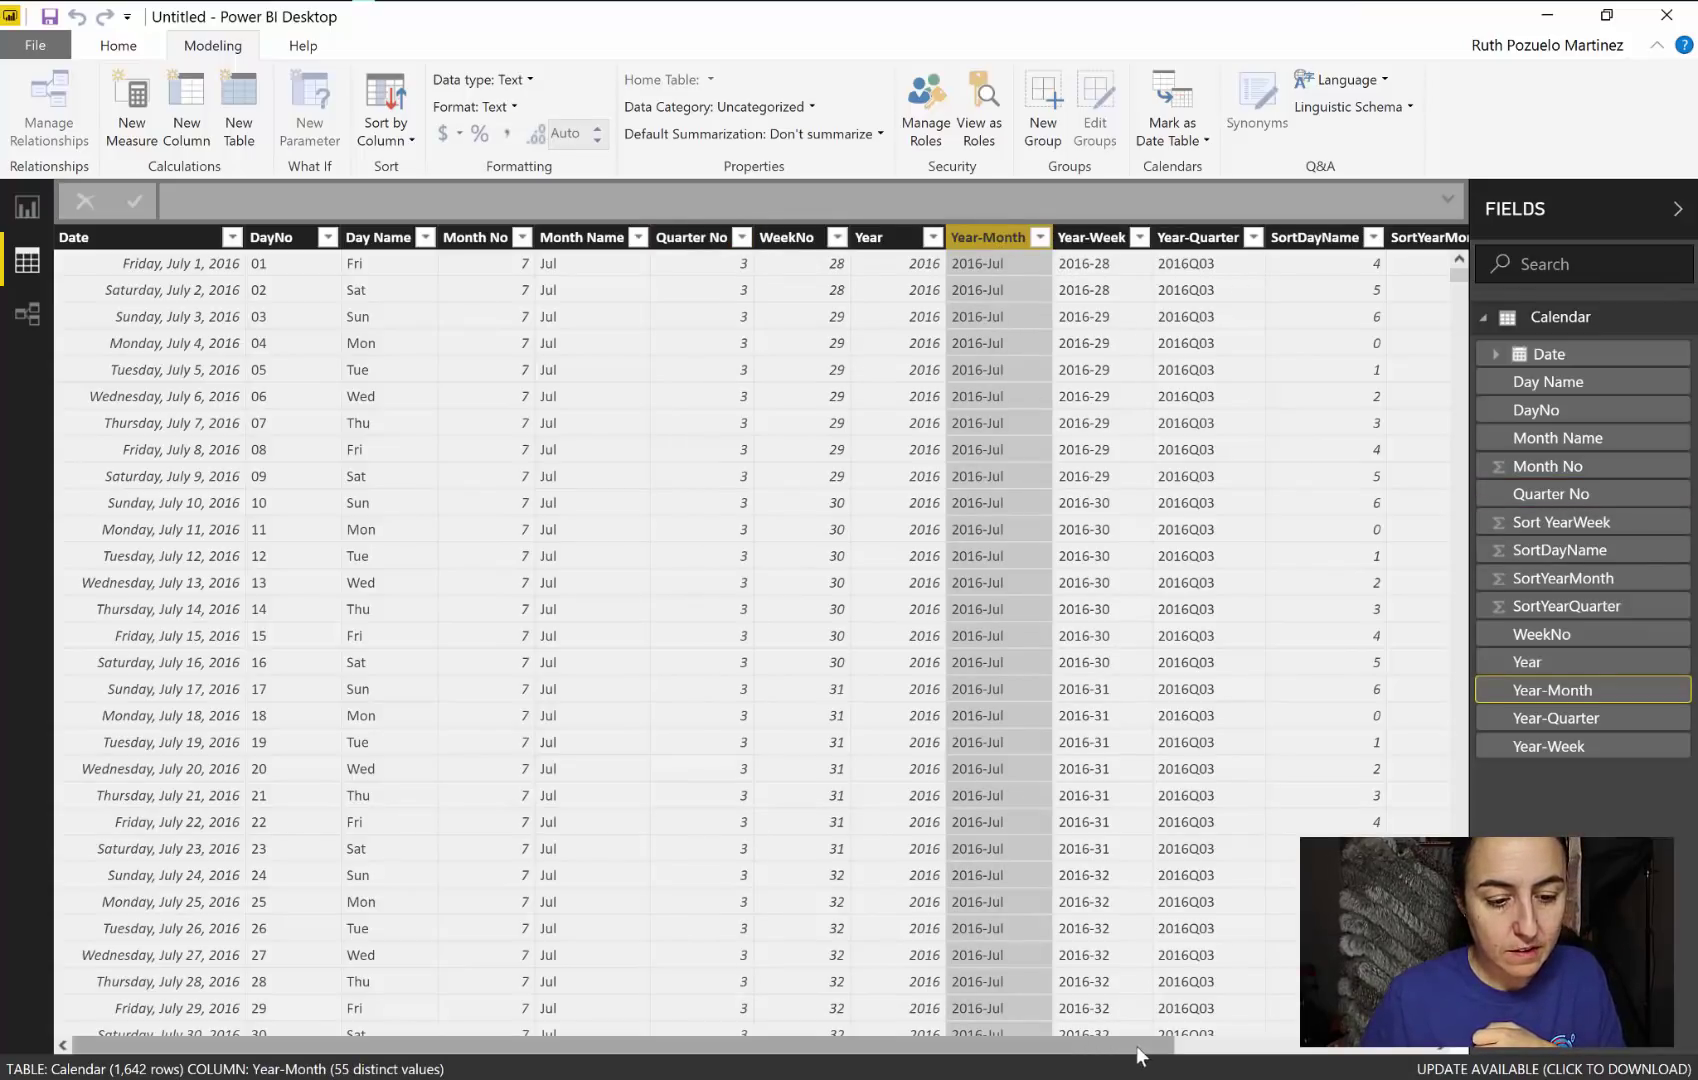
drag(1136, 1045, 1450, 1049)
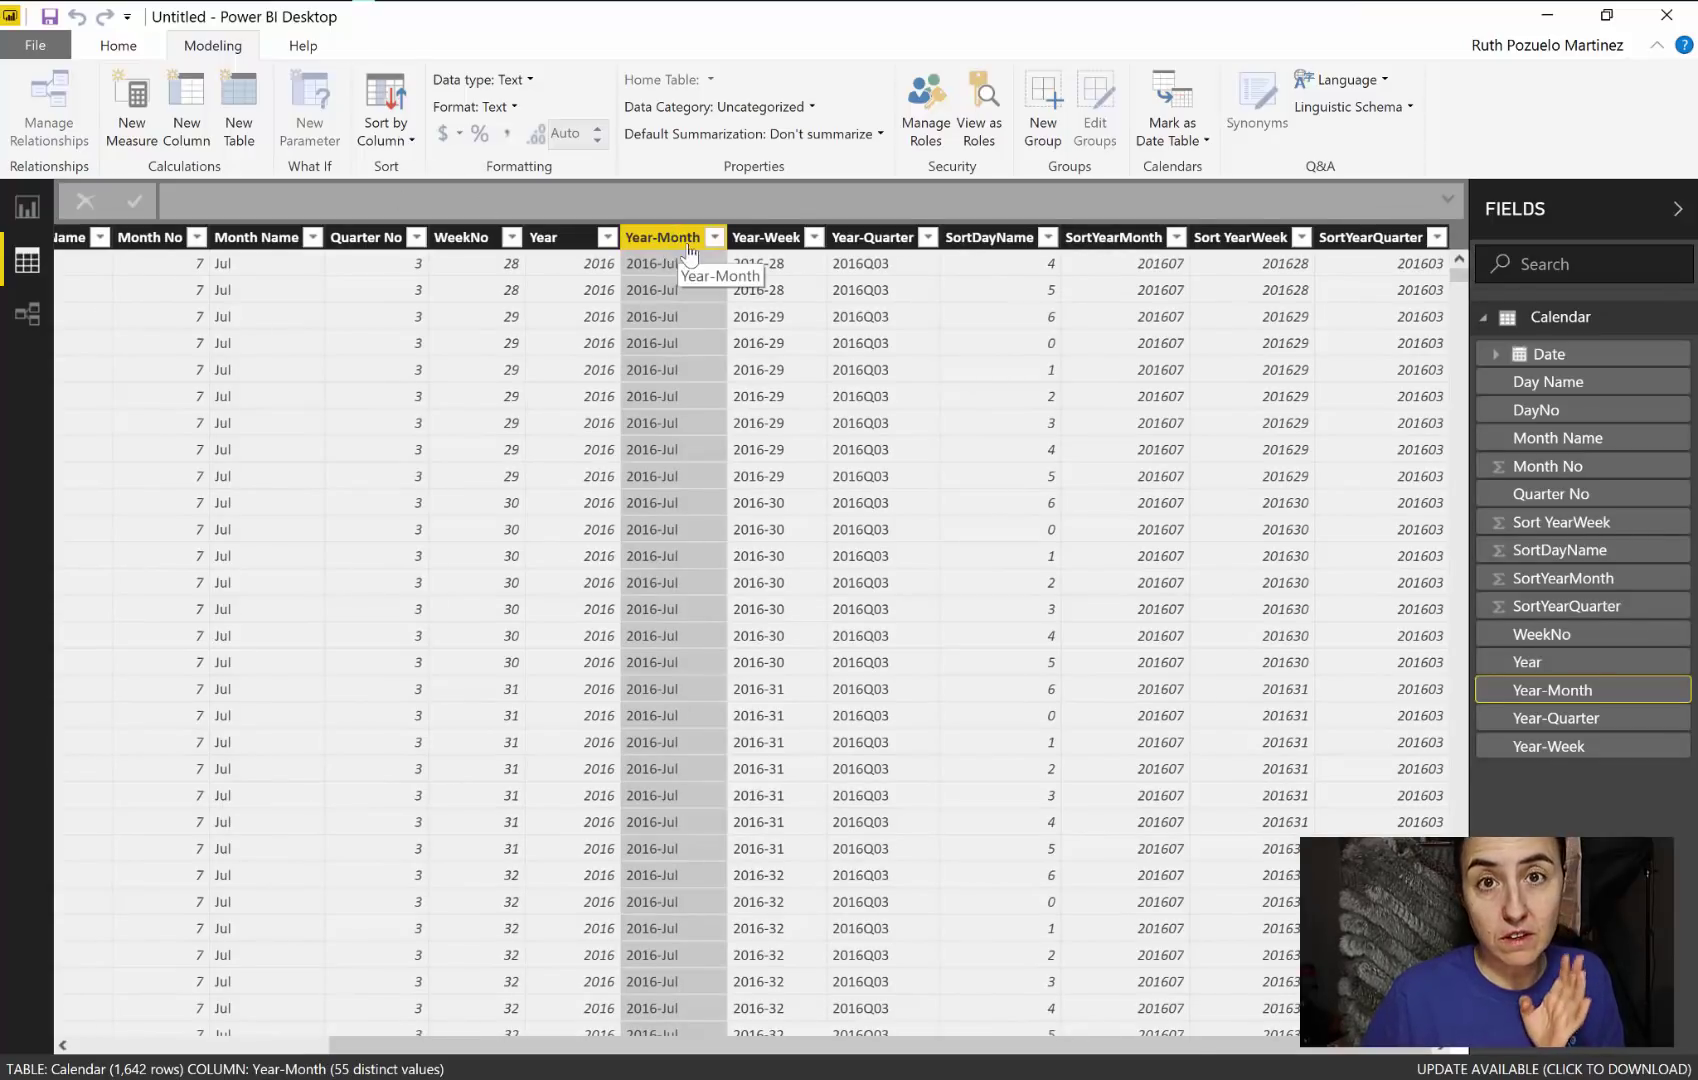
click(388, 135)
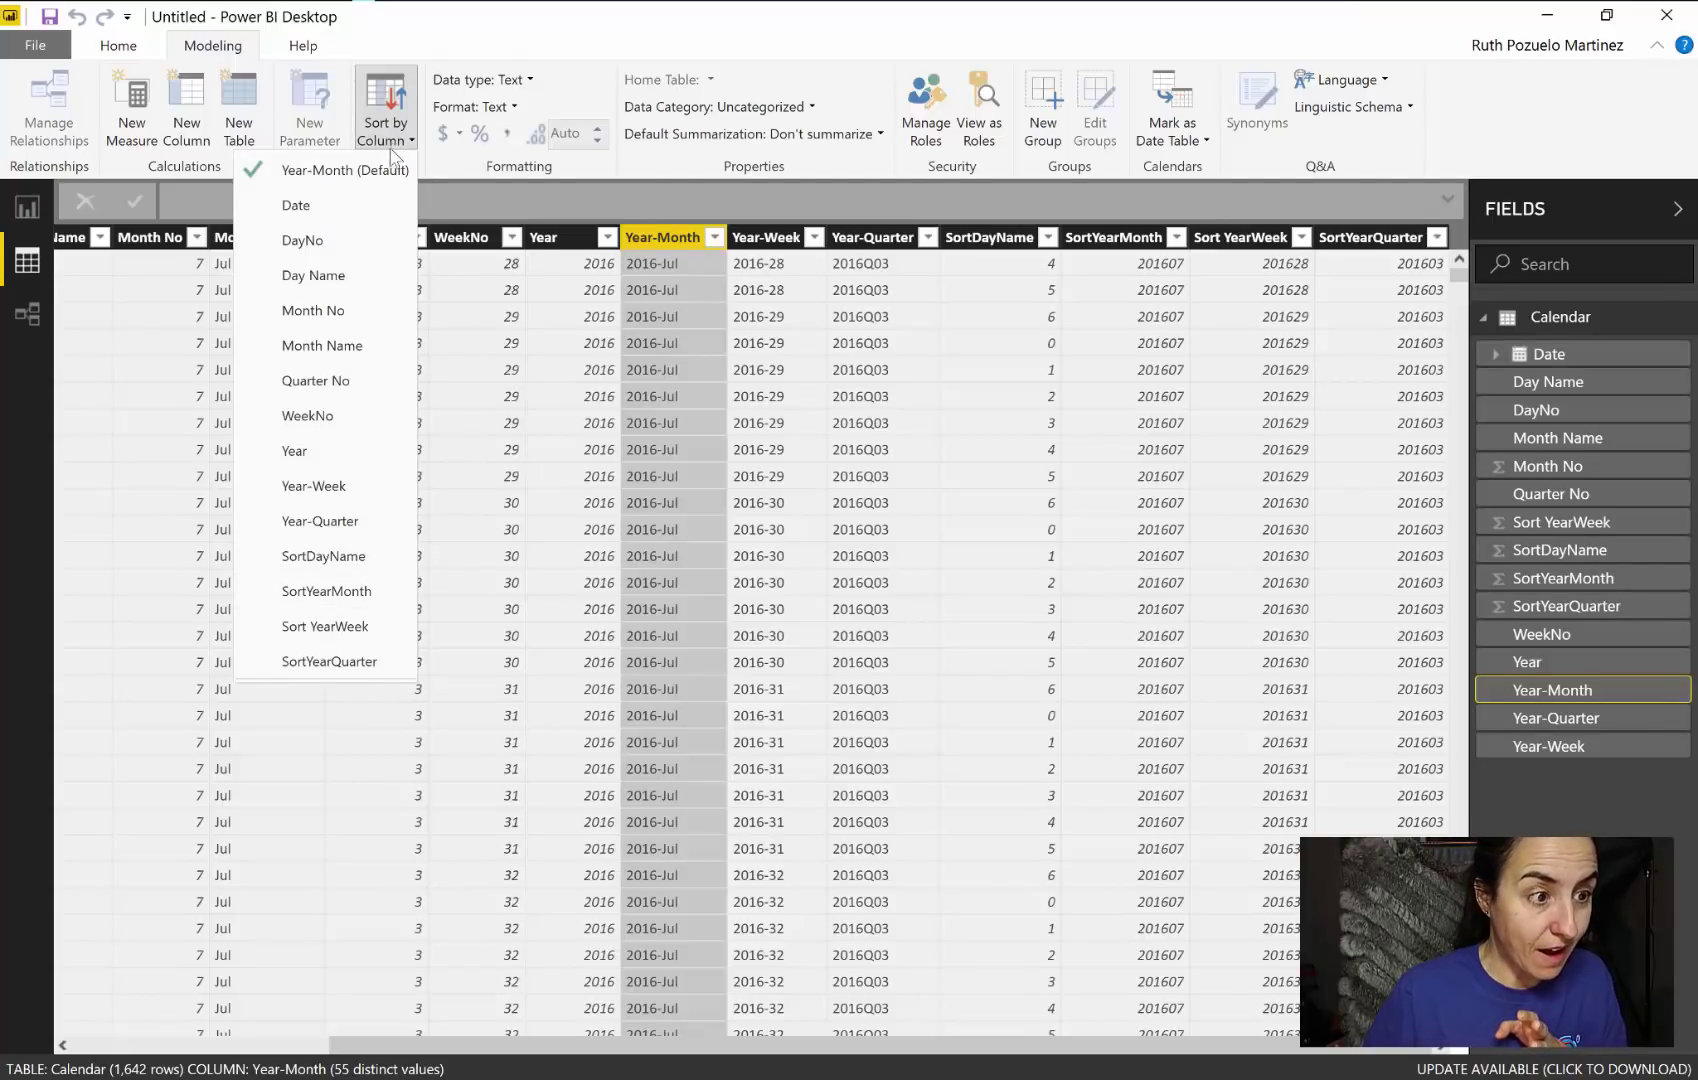
click(343, 595)
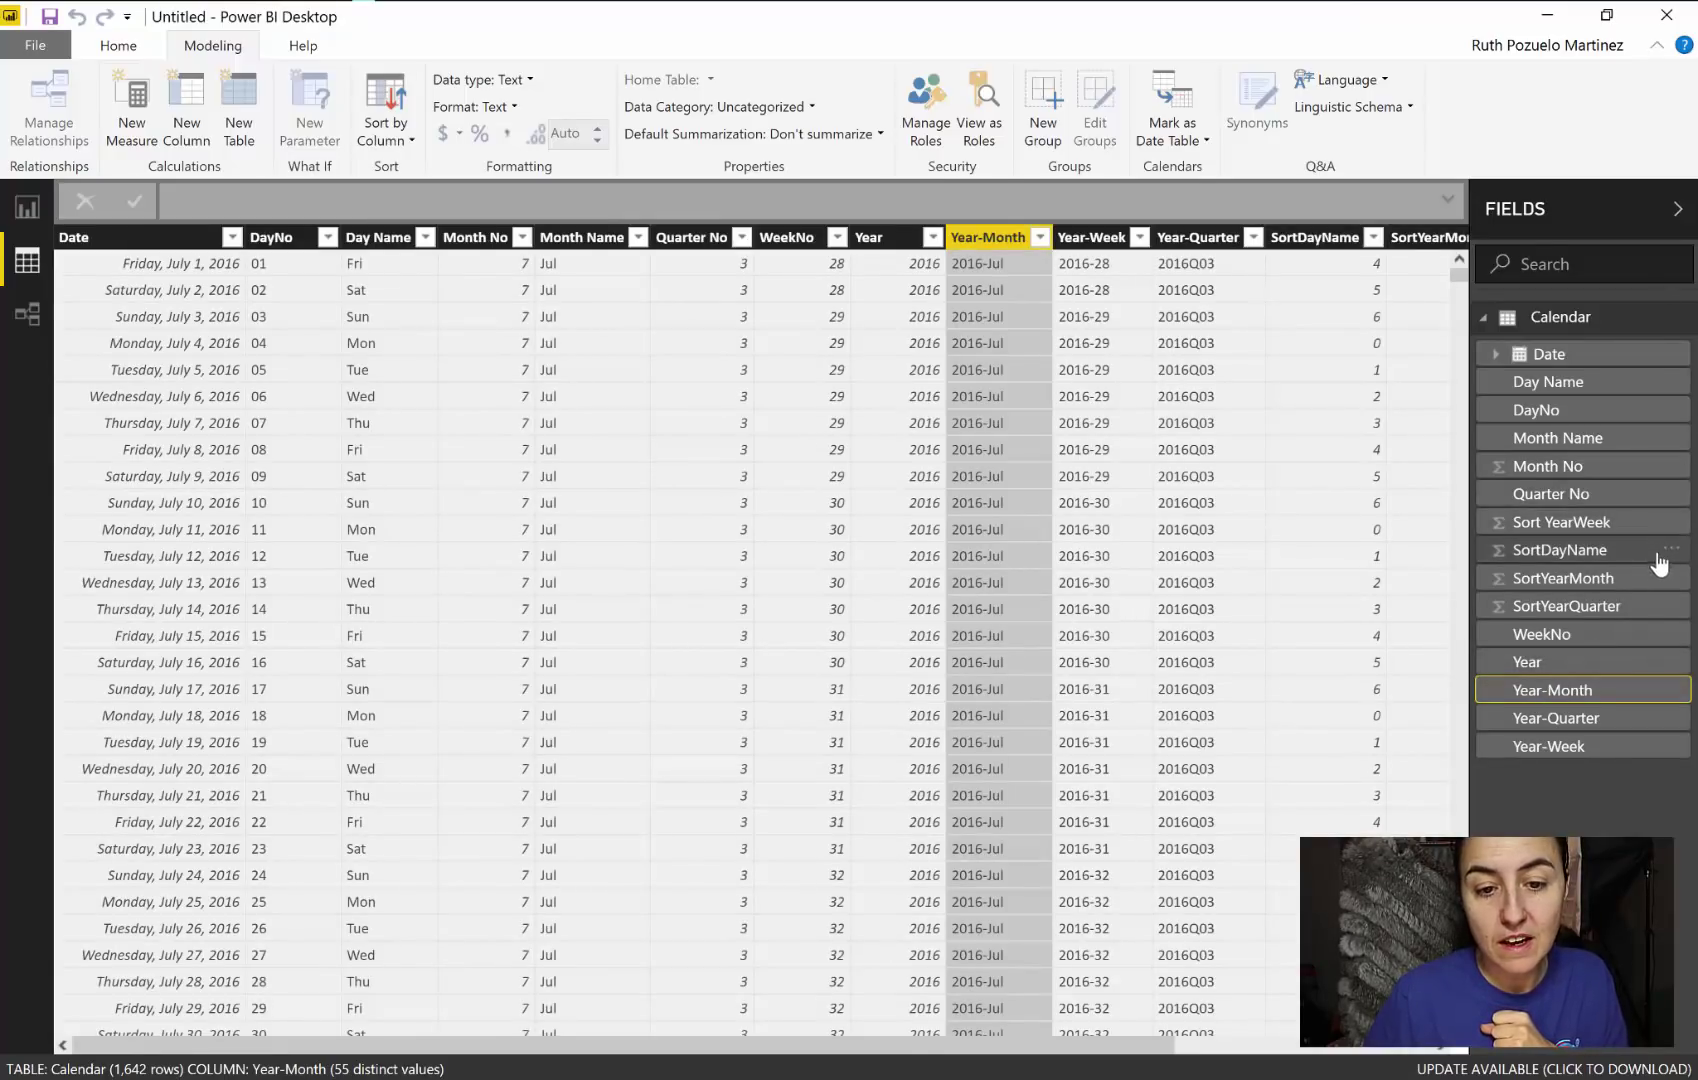
right_click(1676, 582)
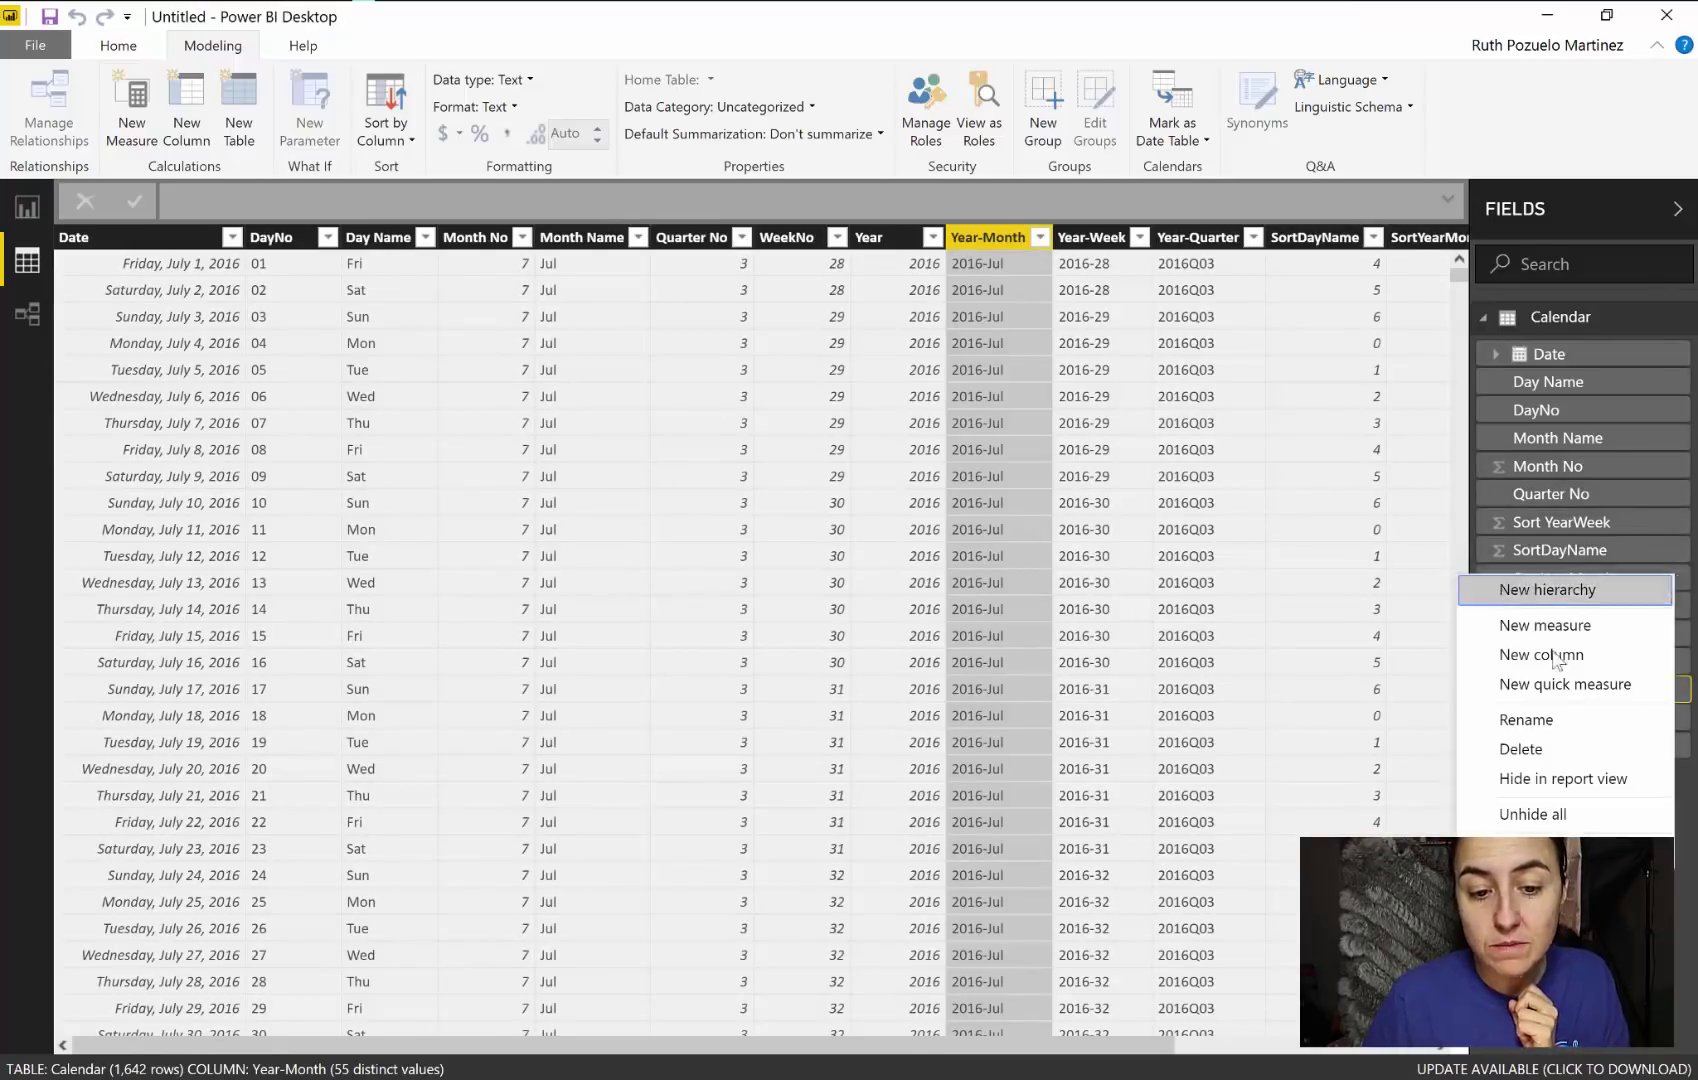
click(1593, 775)
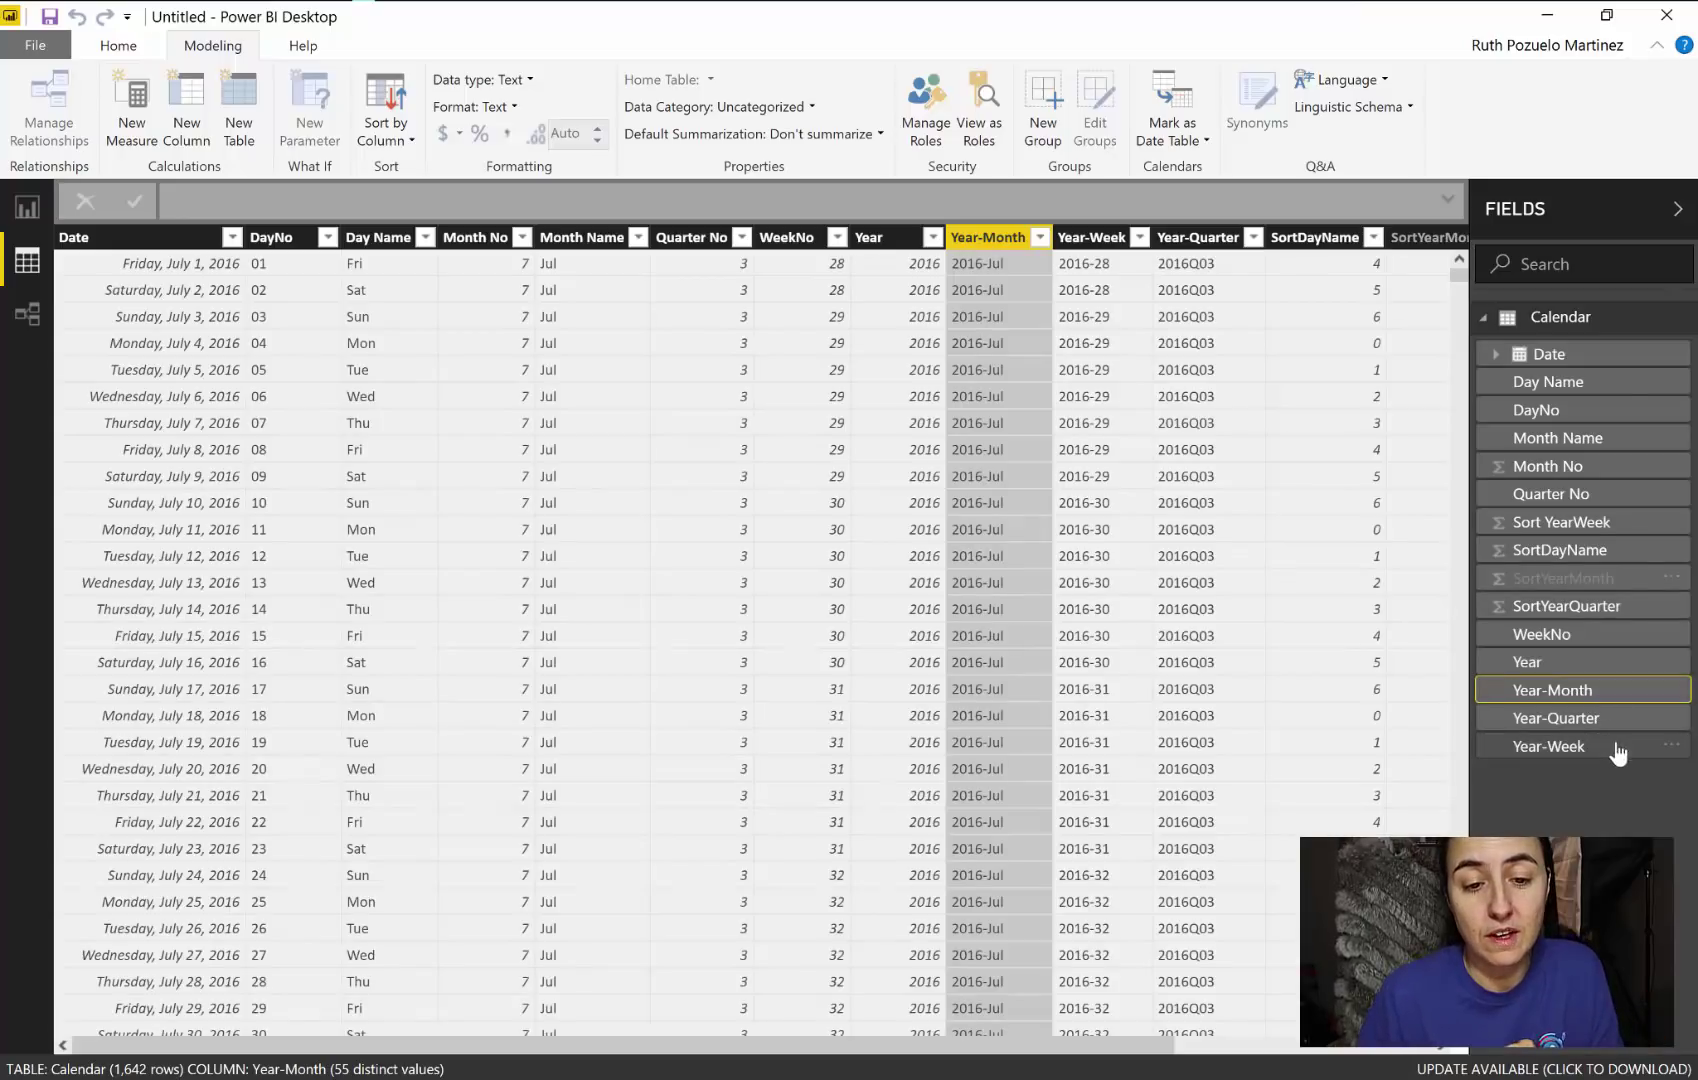
Step: Sort Year-Quarter by SortYearQuarter and hide SortYearQuarter in report view
click(1190, 237)
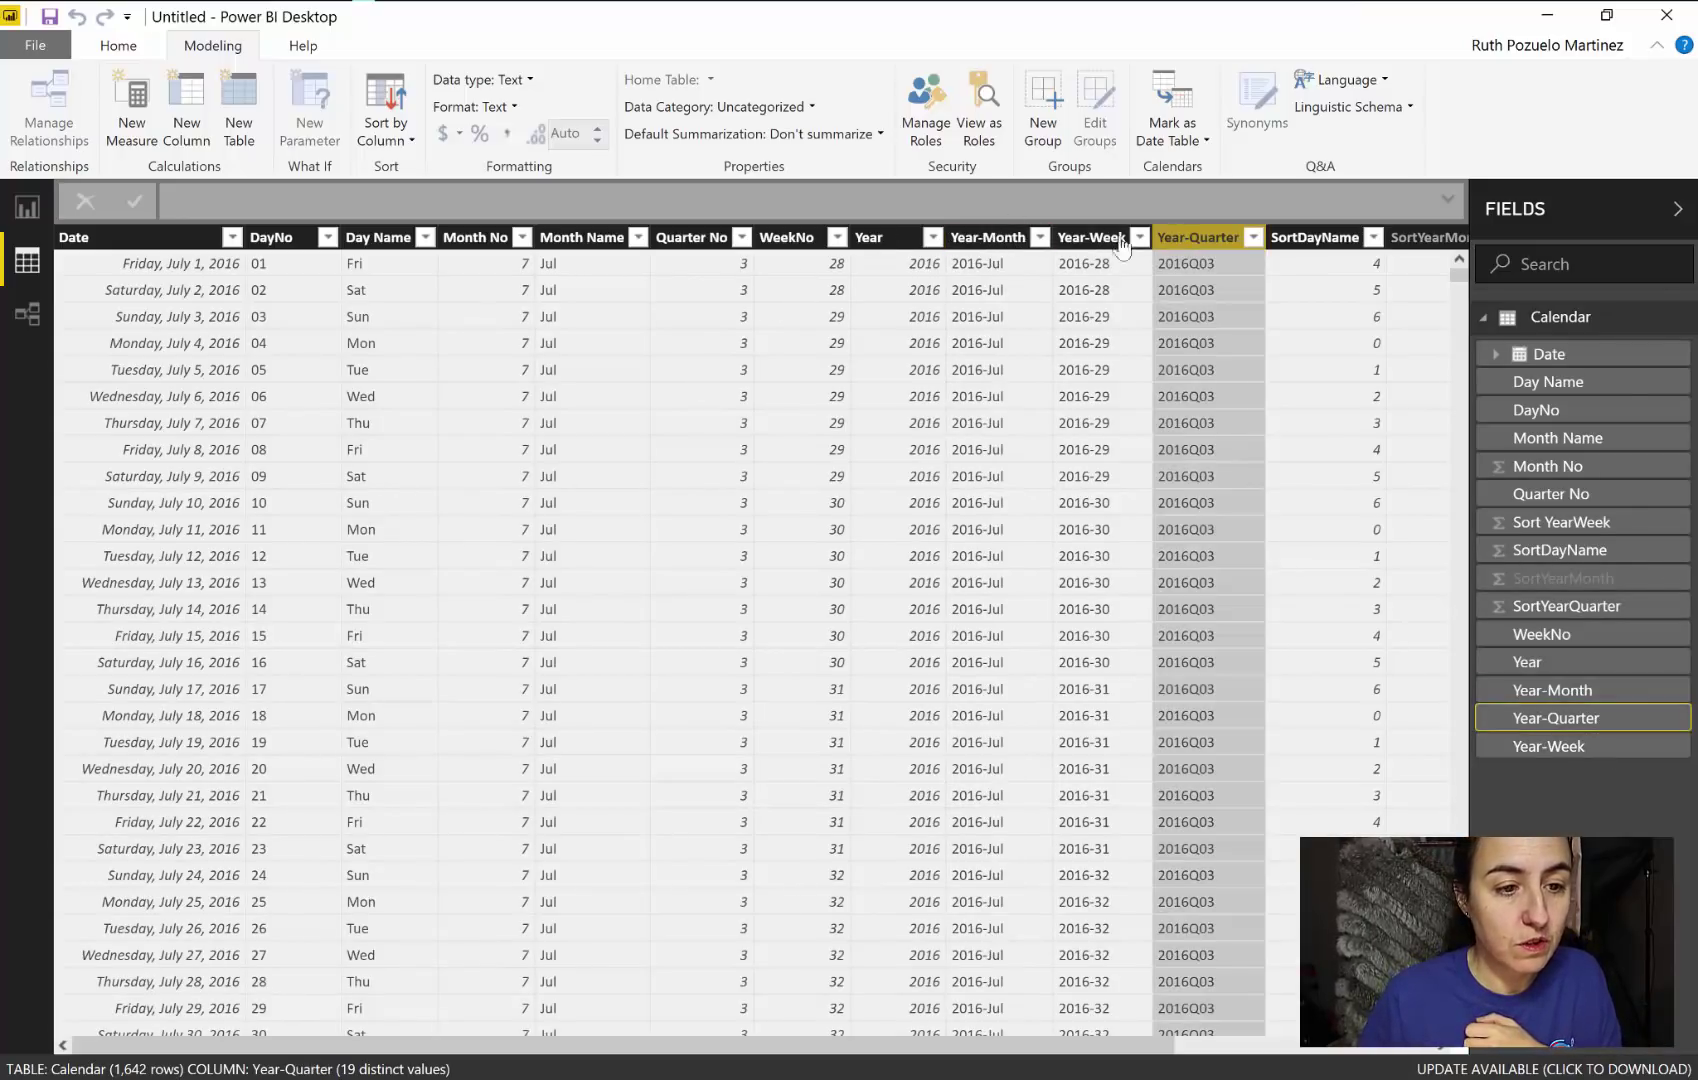
click(388, 130)
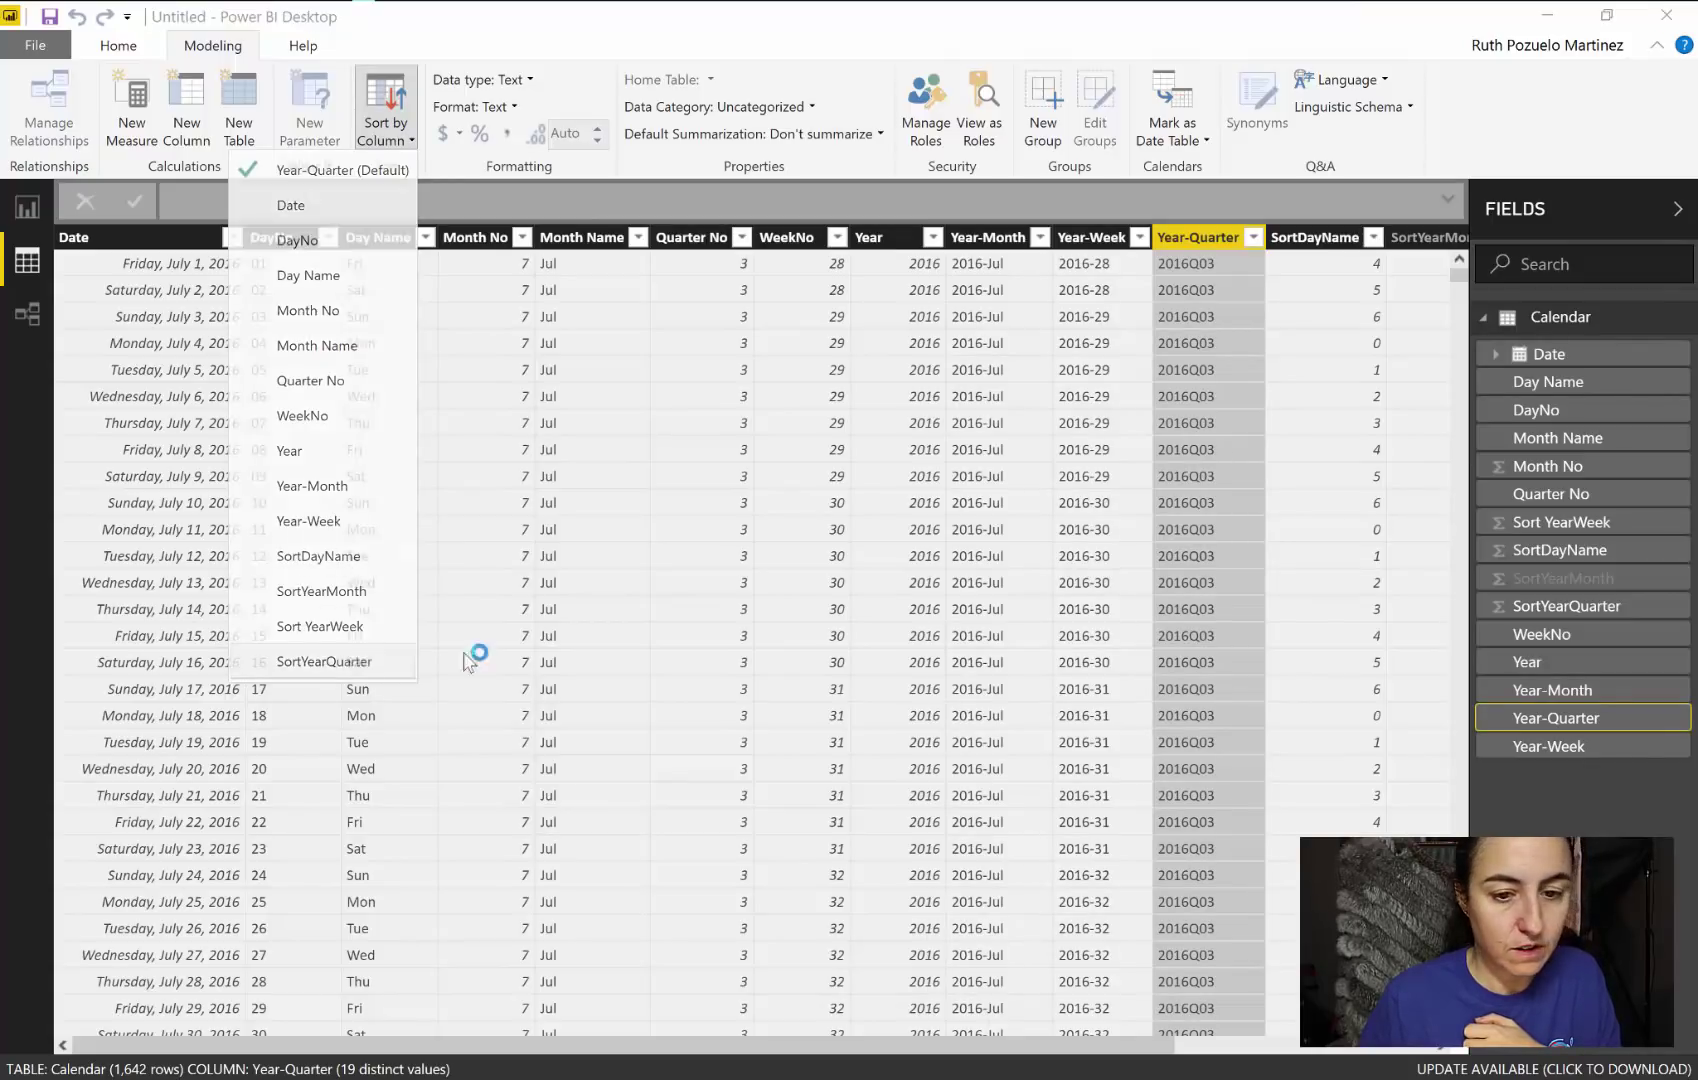
click(345, 661)
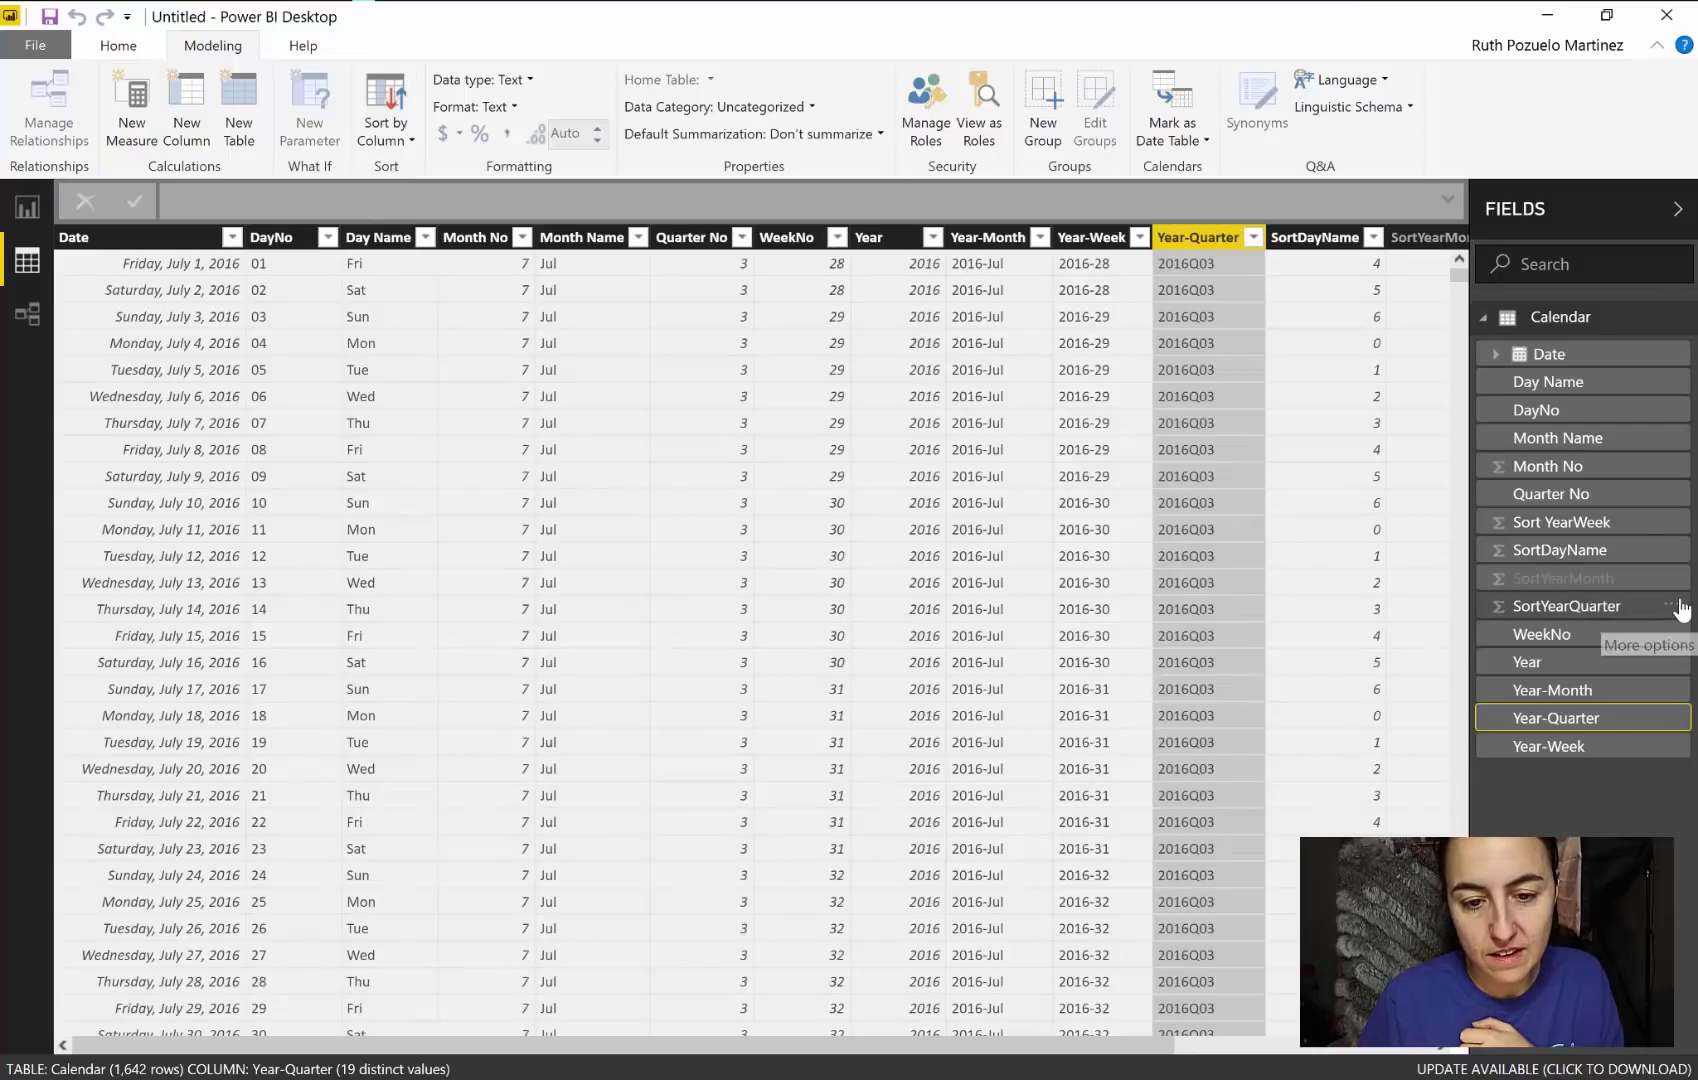
click(1674, 607)
click(1576, 802)
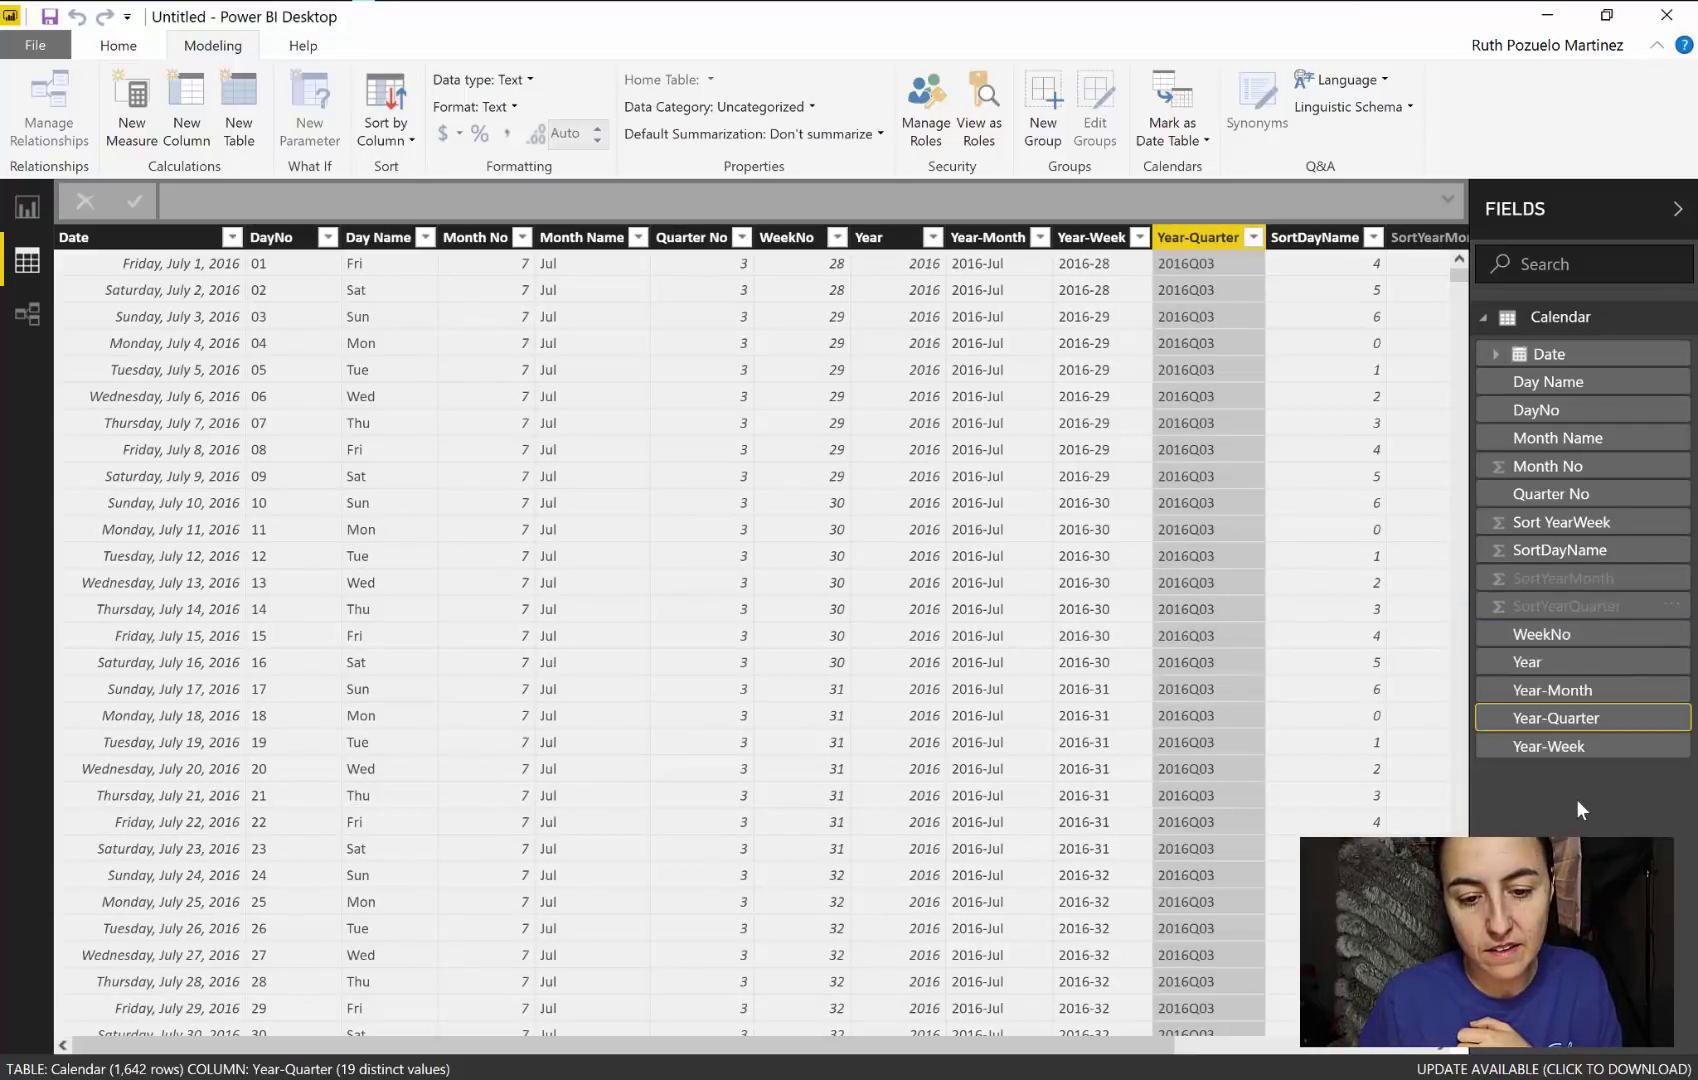
click(1652, 748)
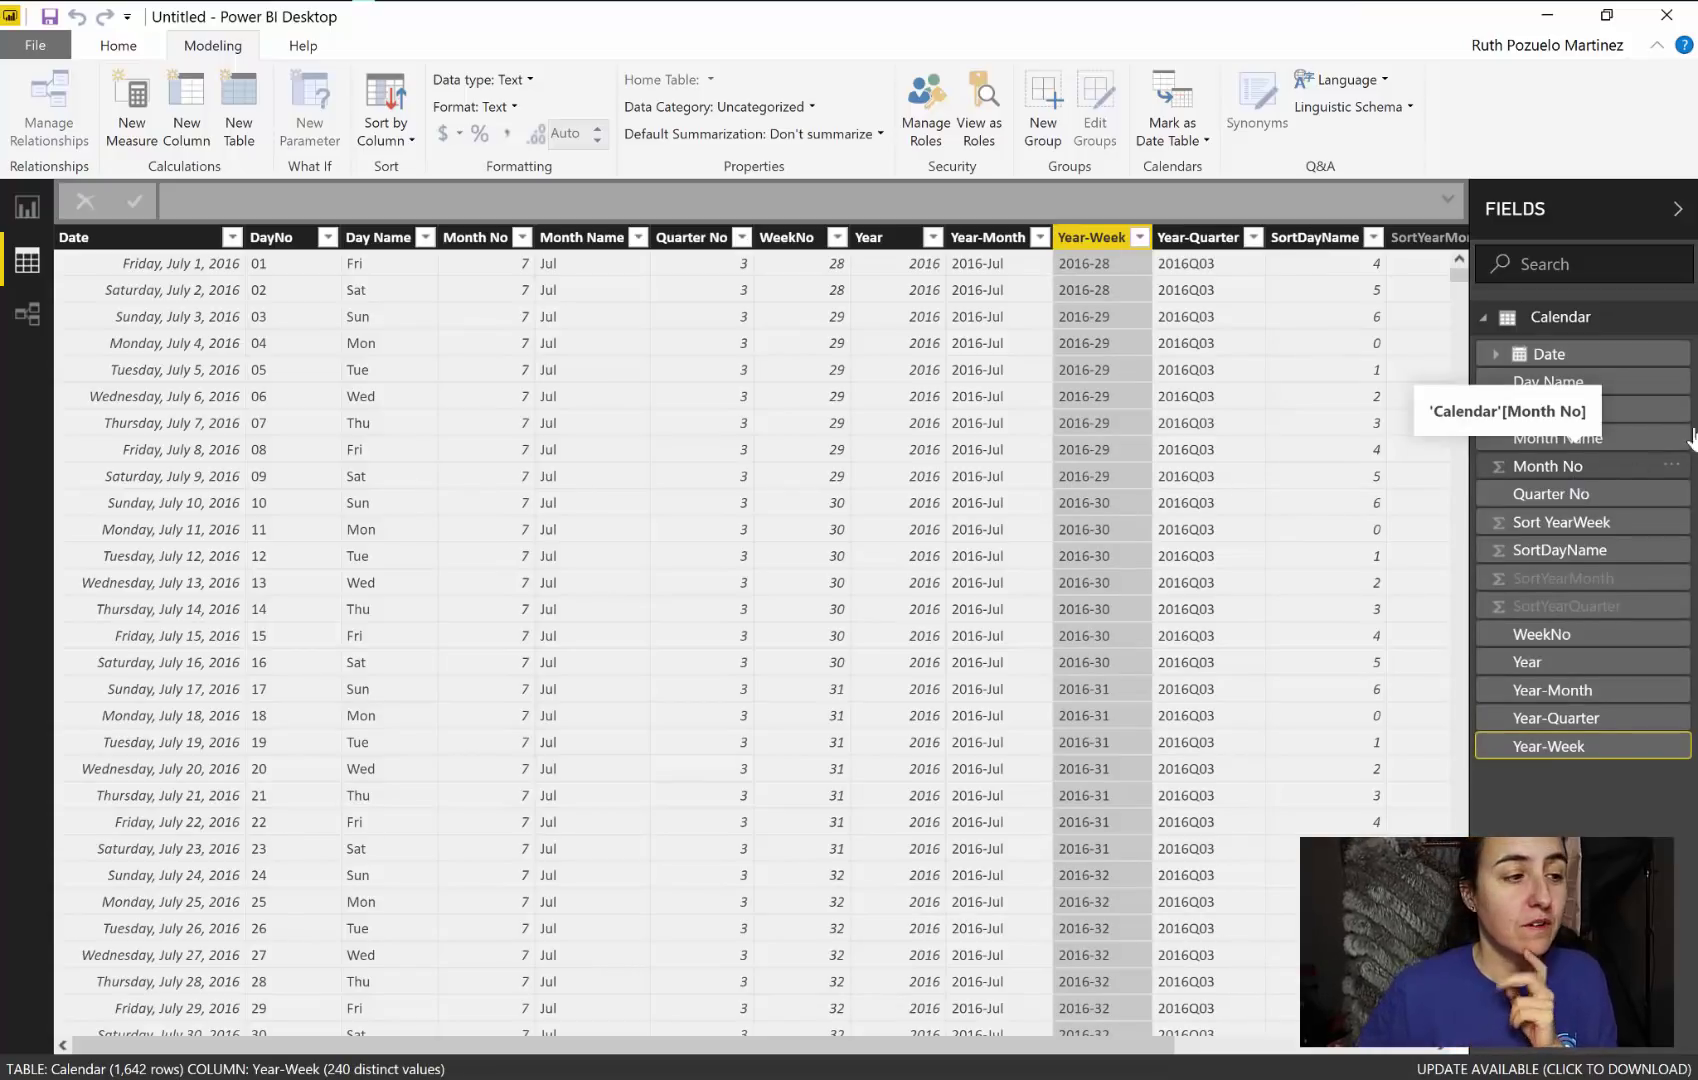
Step: Add Day Name as the Month No by Year-Month chart's legend, sorted by SortDayName
click(28, 208)
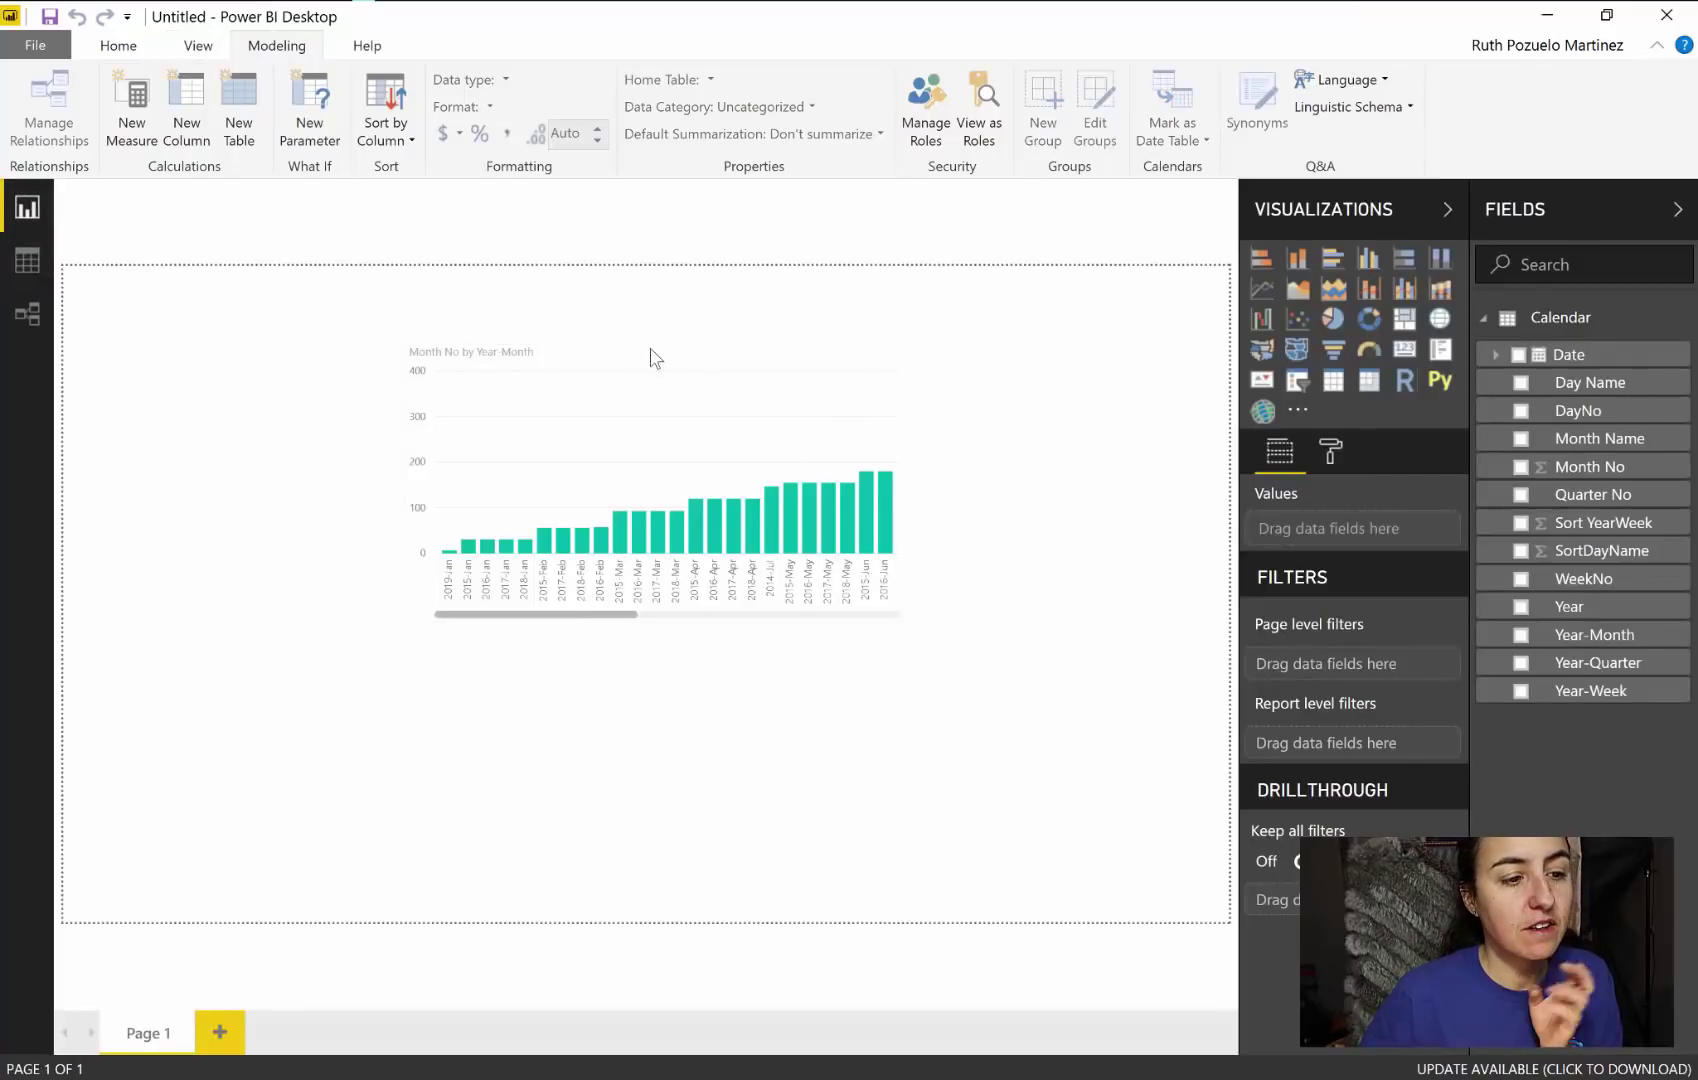
click(665, 377)
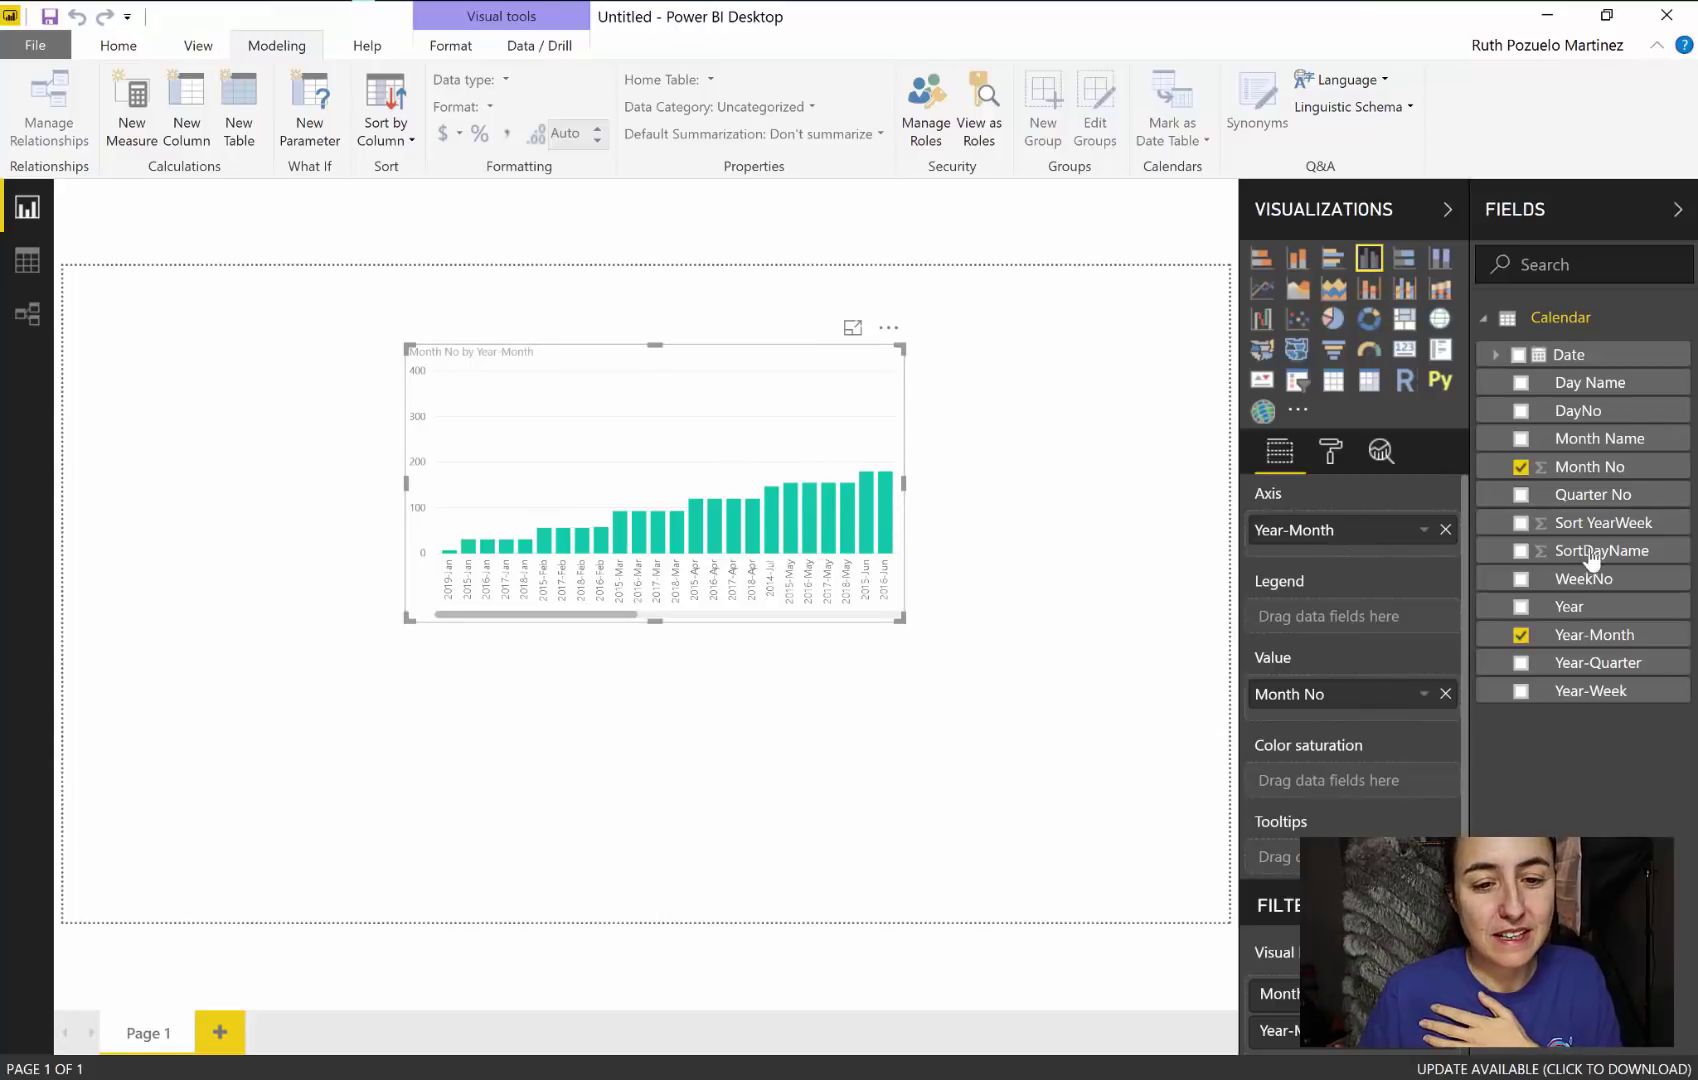
drag(1447, 499, 1380, 636)
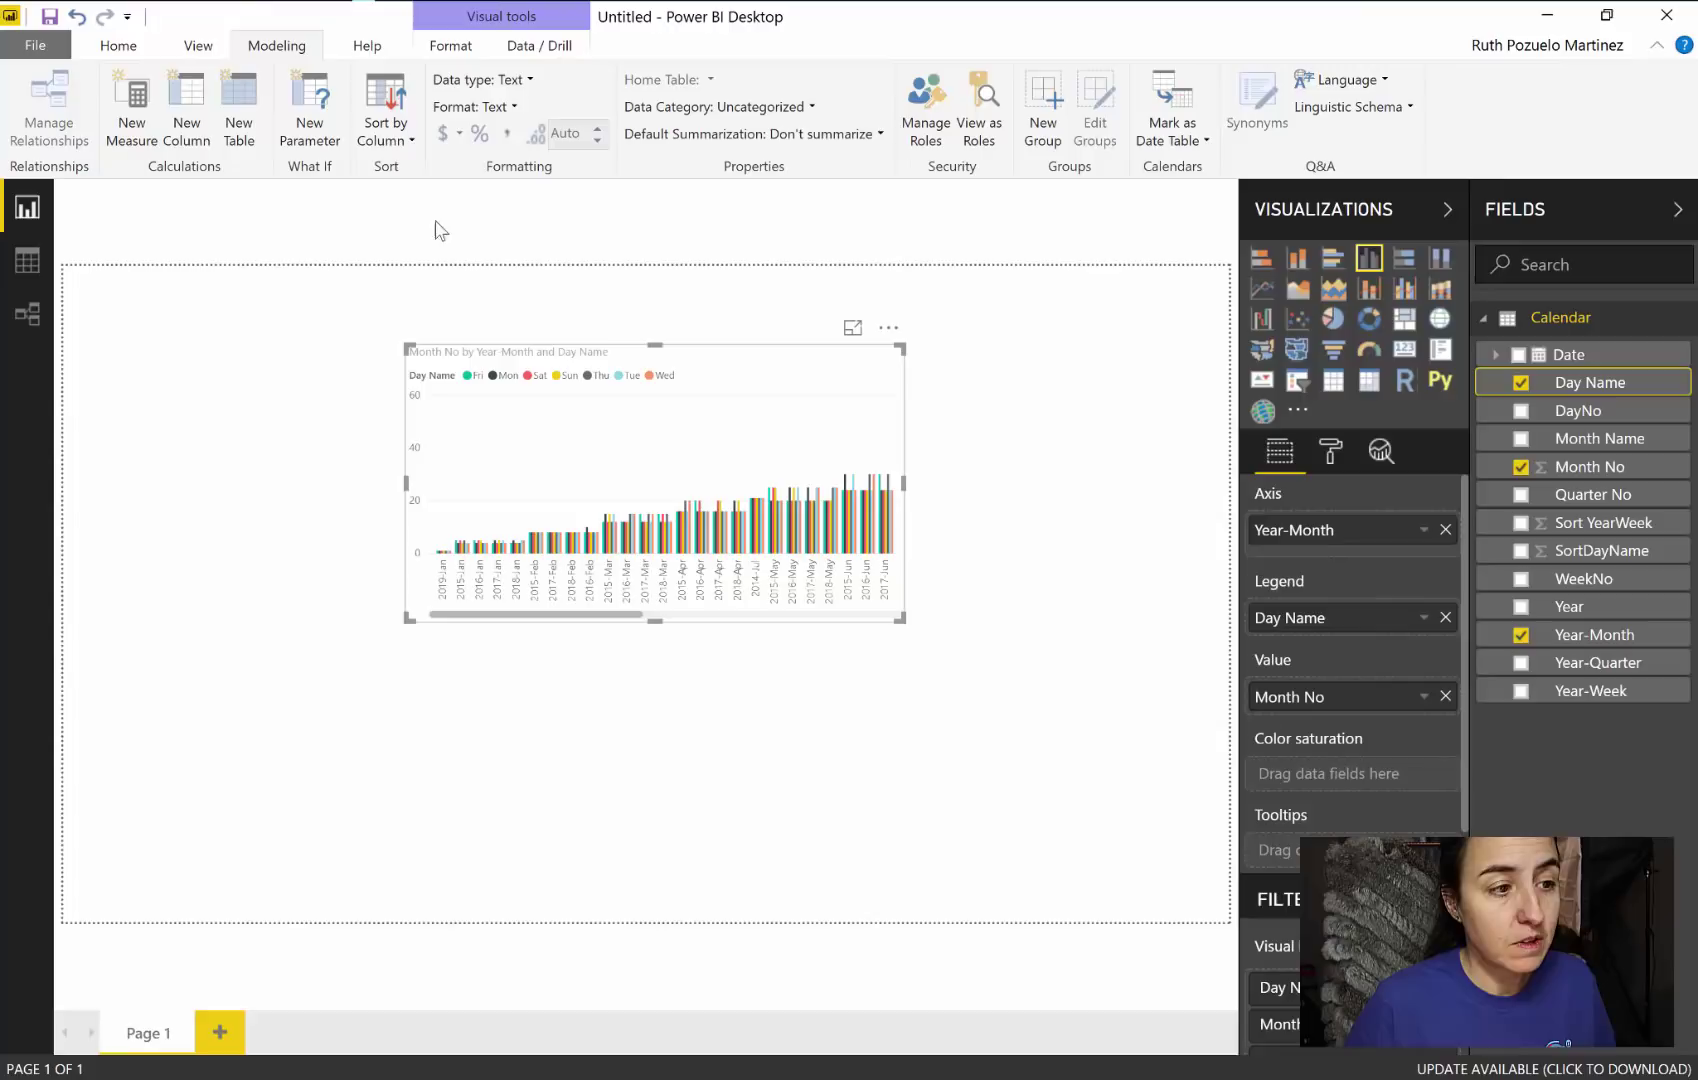
click(390, 136)
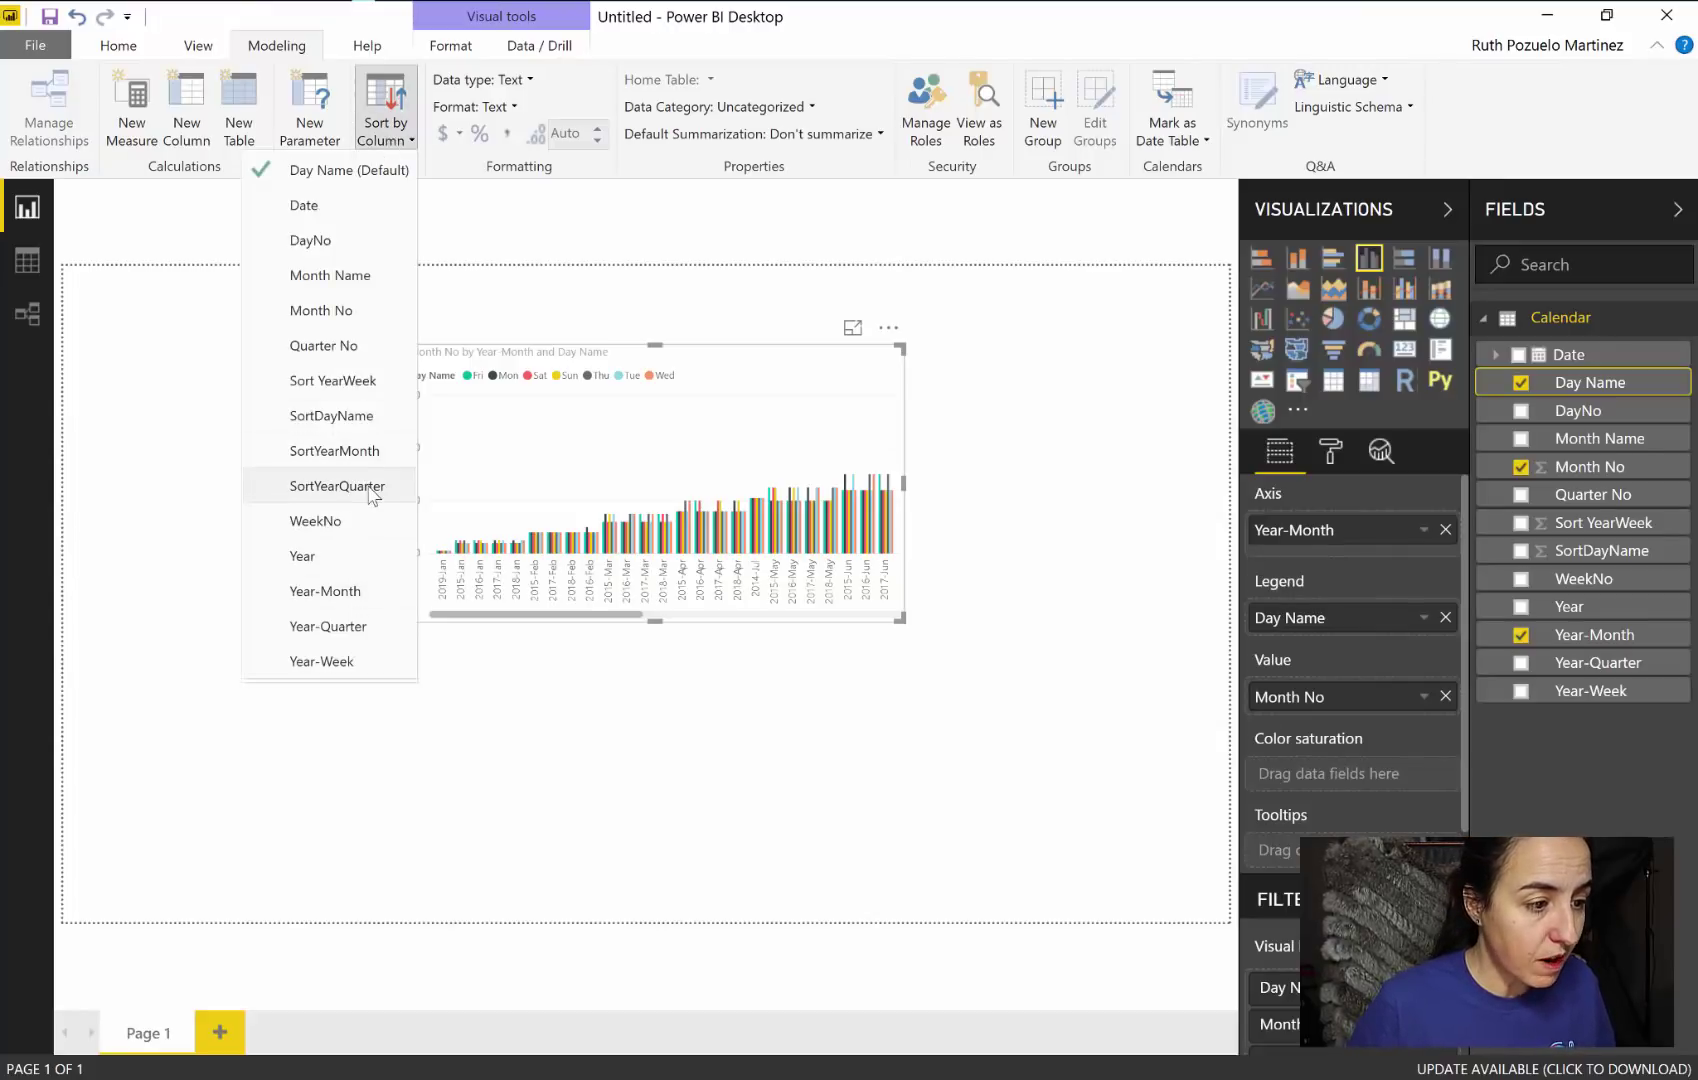
click(340, 416)
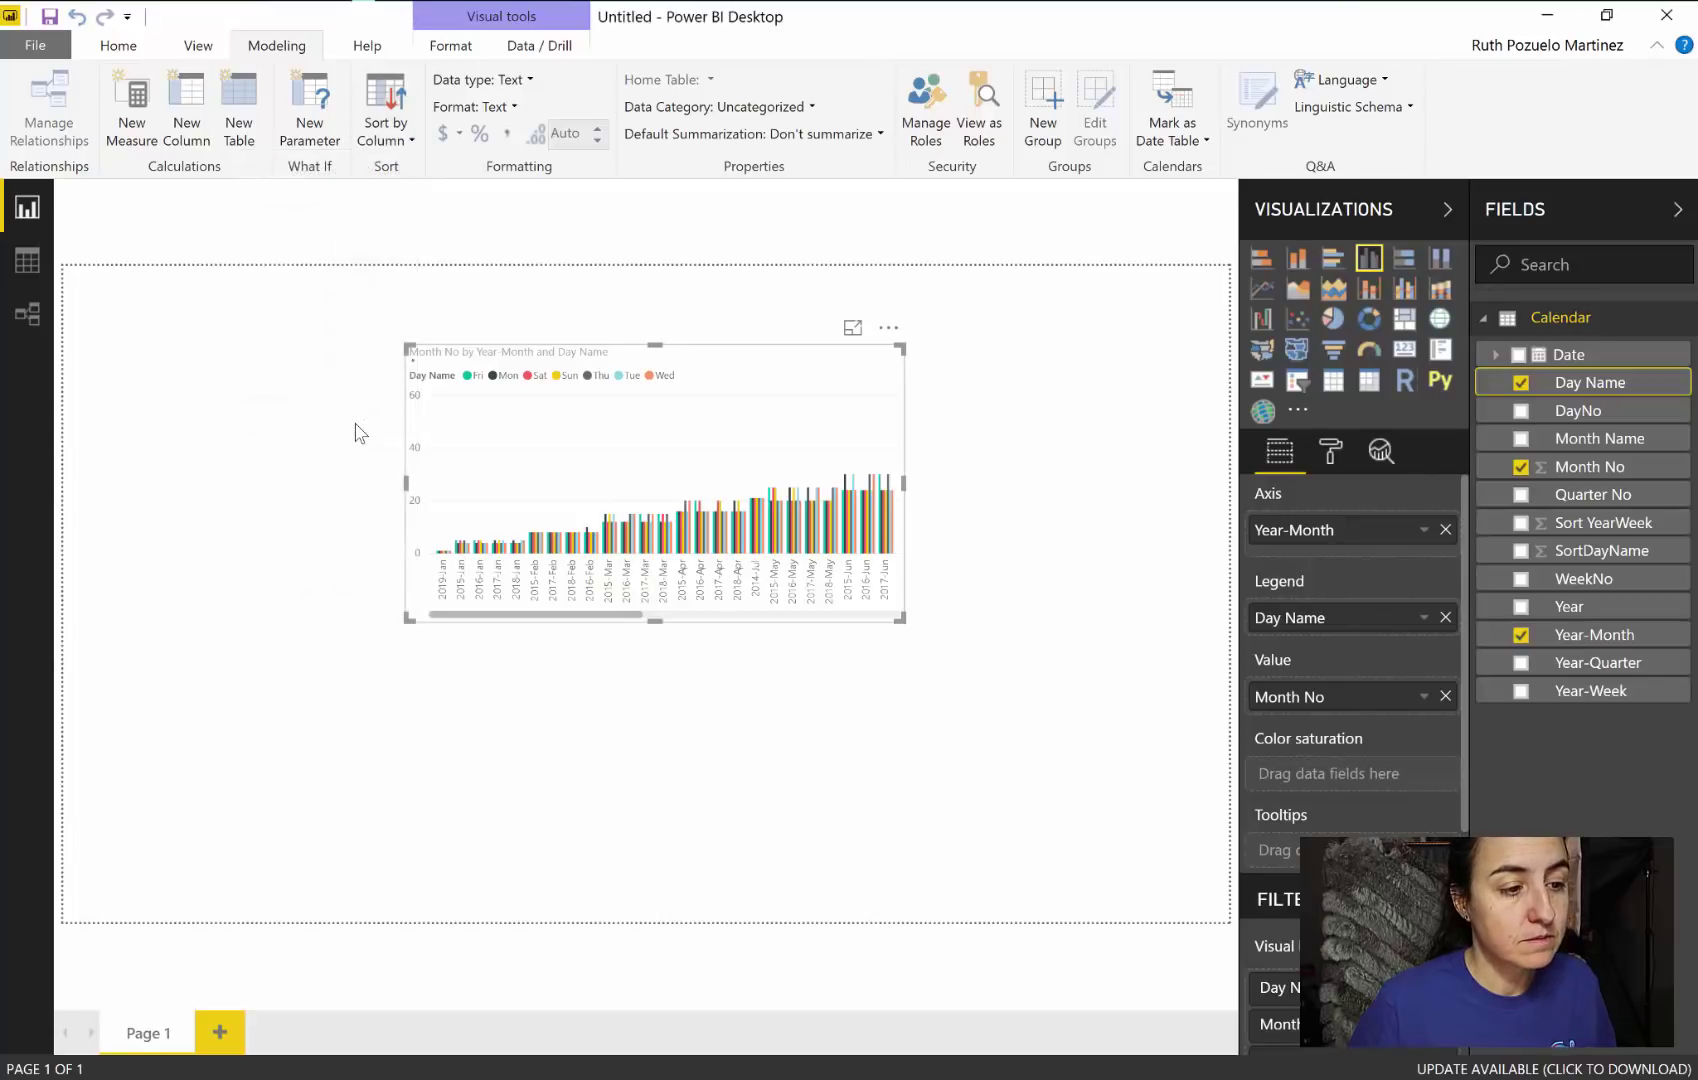